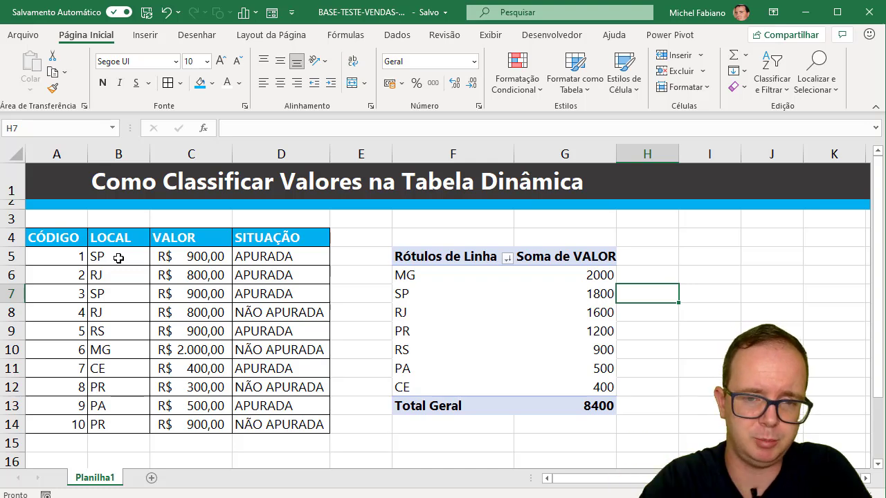
# Copy the sales table A4:D14, headers included
pyautogui.click(507, 258)
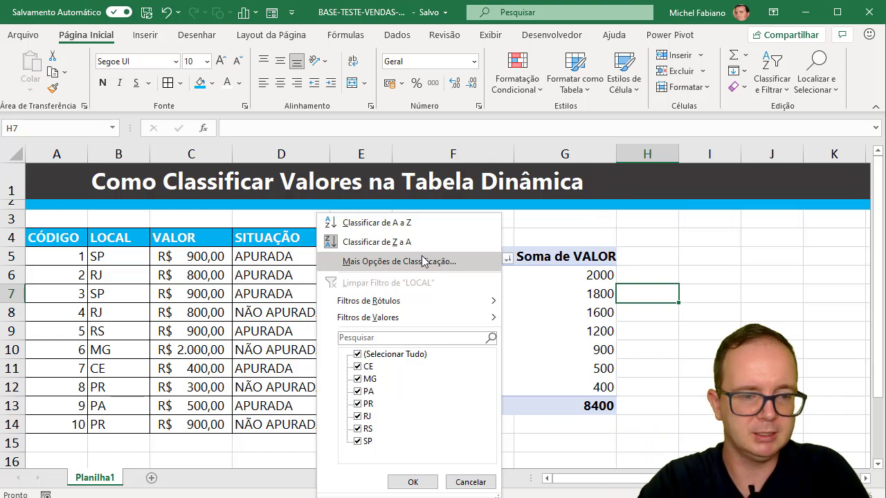
pyautogui.click(679, 293)
pyautogui.moveTo(63, 238); pyautogui.dragTo(255, 425)
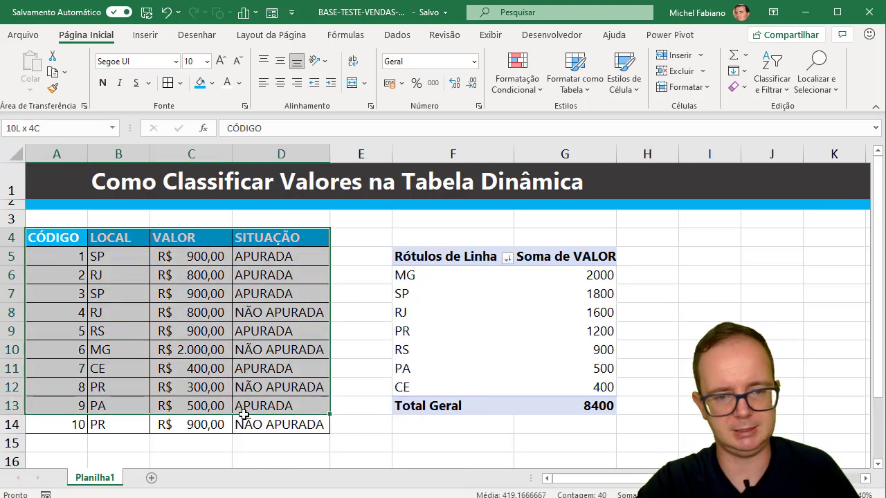
pyautogui.hotkey('ctrl', 'c')
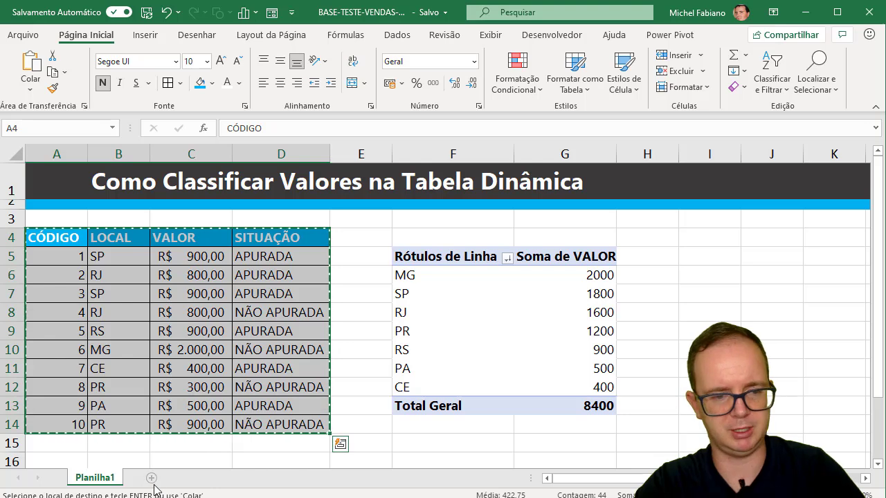
# Paste the table at B2 of new sheet Planilha2 and autofit columns D and E
pyautogui.click(151, 478)
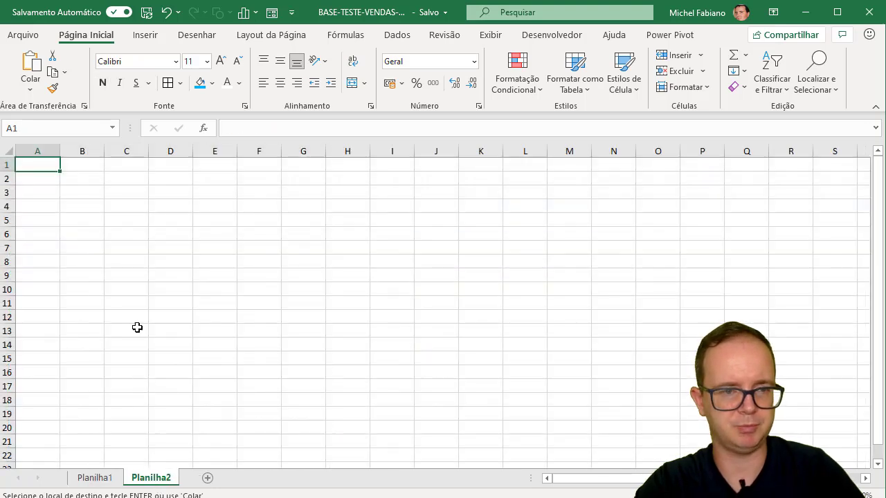
pyautogui.click(90, 182)
pyautogui.hotkey('ctrl', 'v')
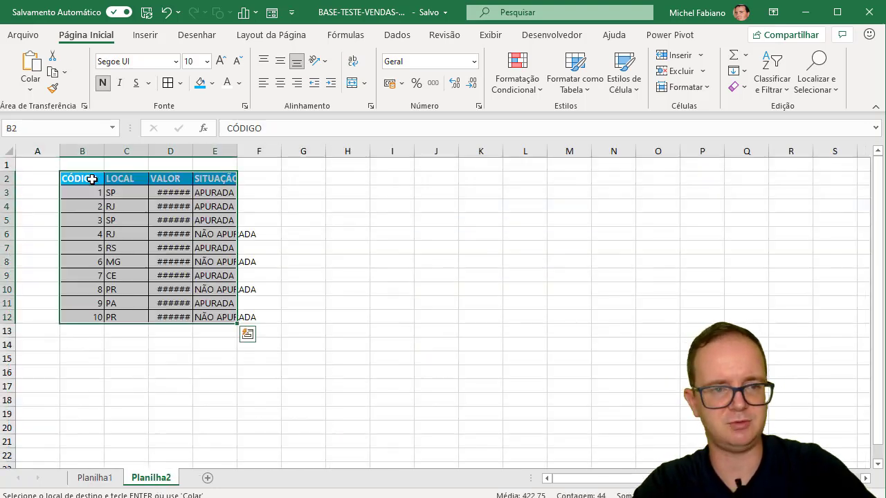
pyautogui.doubleClick(194, 150)
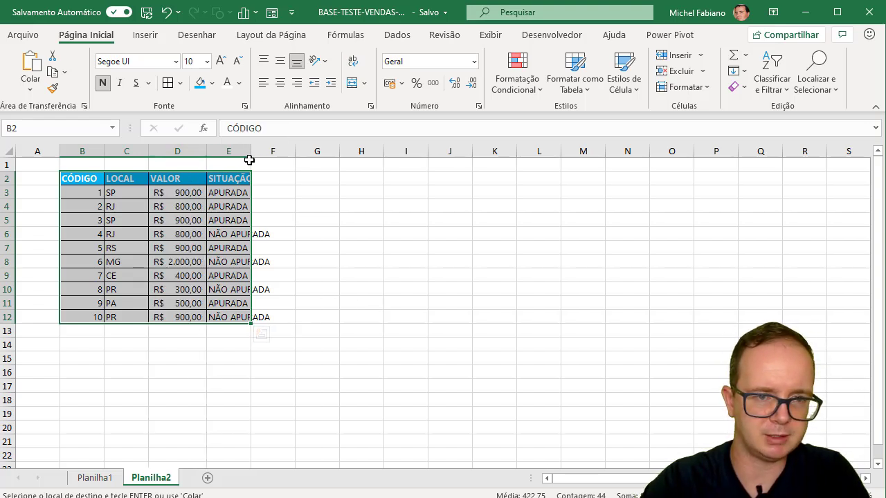
pyautogui.doubleClick(250, 150)
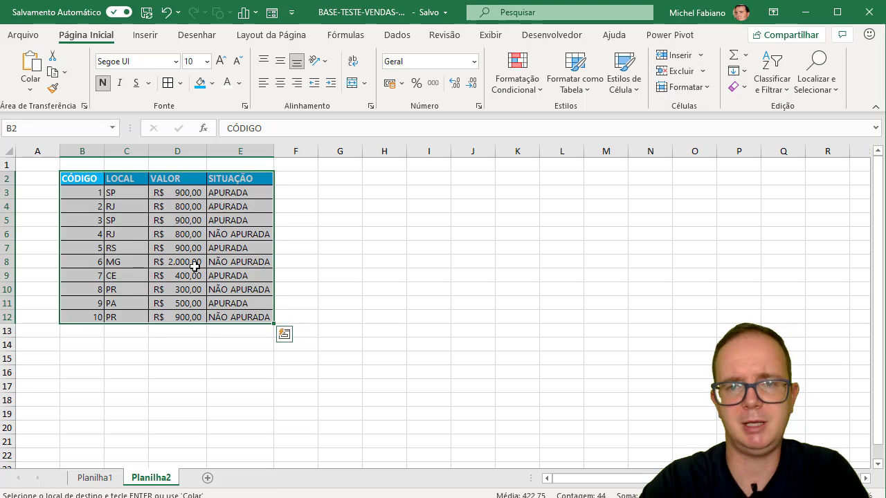
pyautogui.click(153, 38)
# Create an empty pivot table at G2 on the existing sheet Planilha2
pyautogui.click(23, 69)
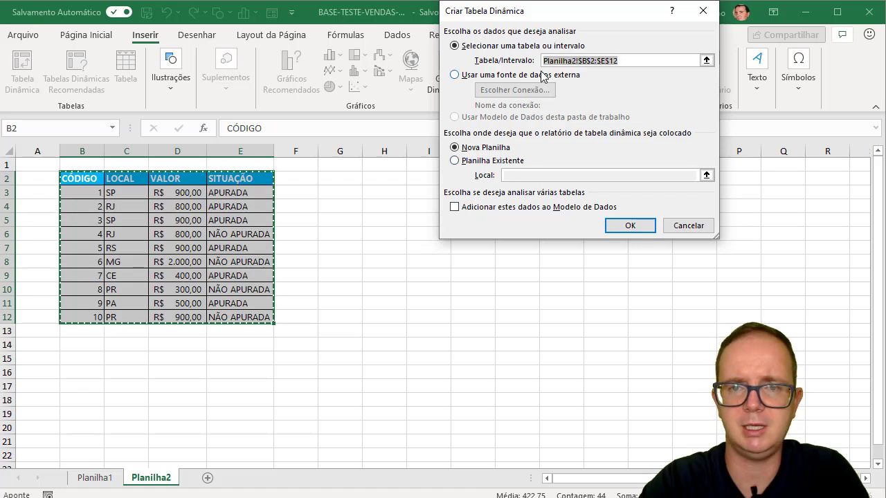
pyautogui.click(459, 163)
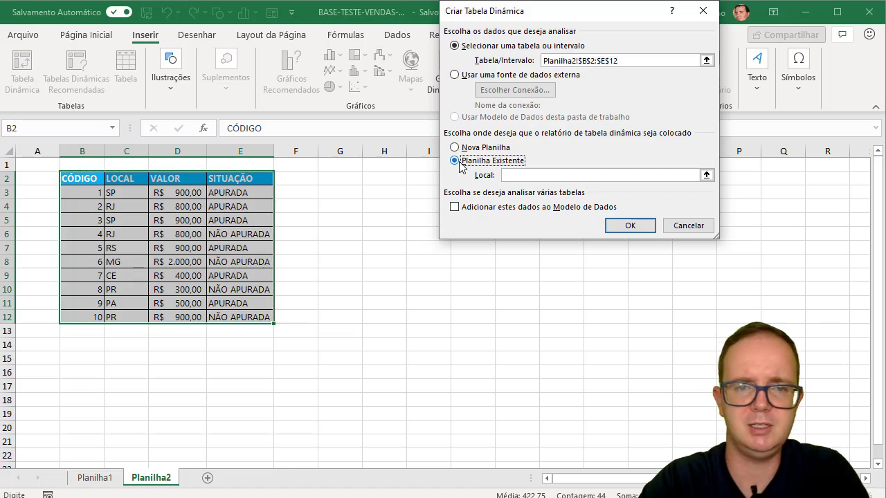
pyautogui.click(345, 183)
pyautogui.click(640, 226)
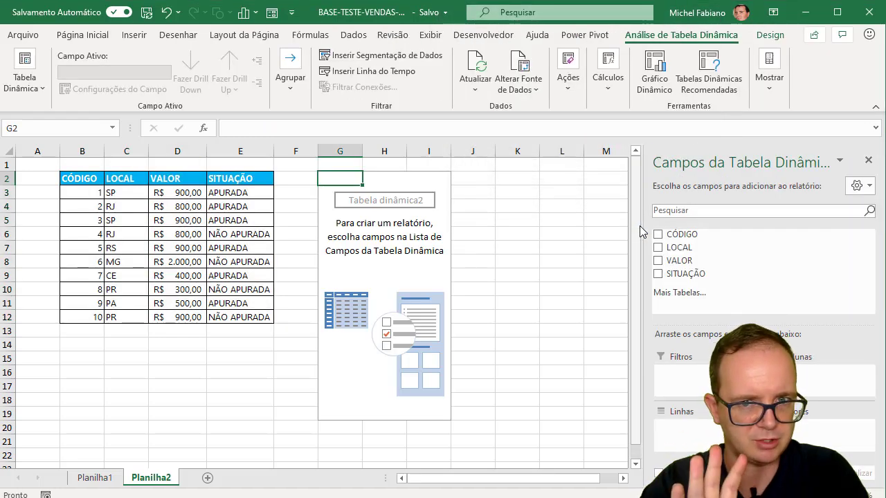
# Put LOCAL in the pivot rows and Soma de VALOR in values, totalling 8400
pyautogui.click(624, 477)
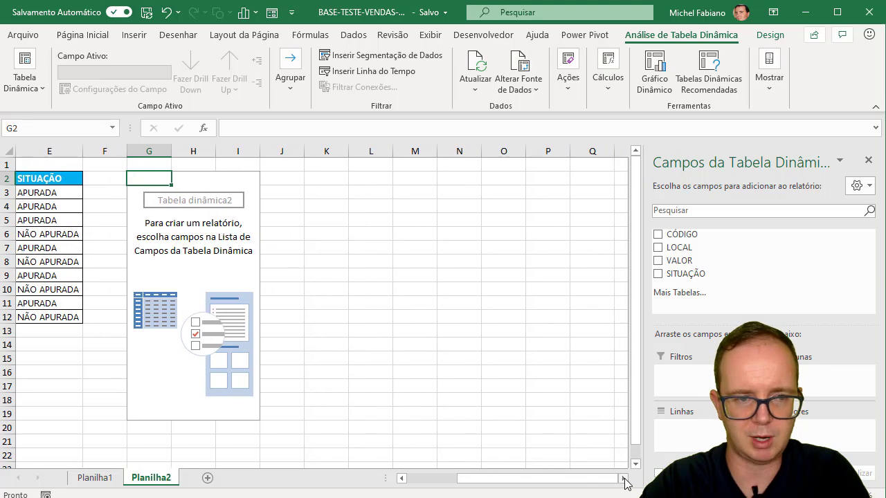
pyautogui.hscroll(-4, 314, 307)
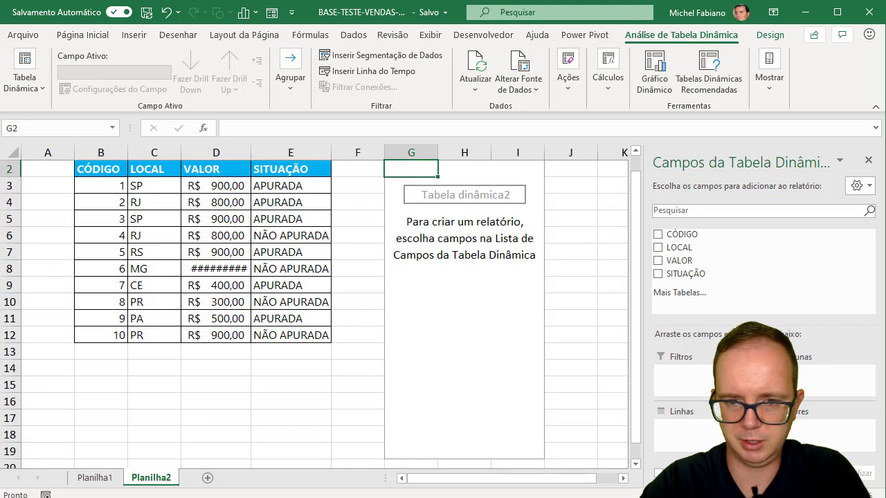
pyautogui.scroll(2, 314, 307)
pyautogui.click(624, 482)
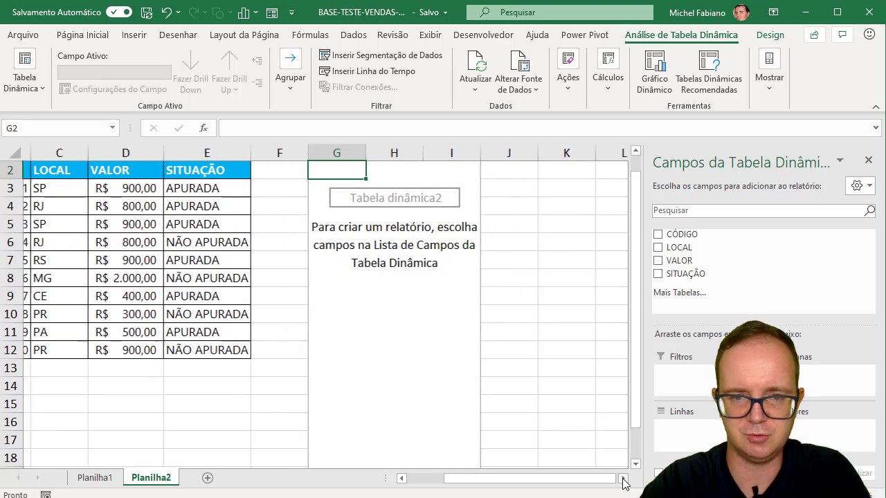
pyautogui.moveTo(639, 414); pyautogui.dragTo(638, 373)
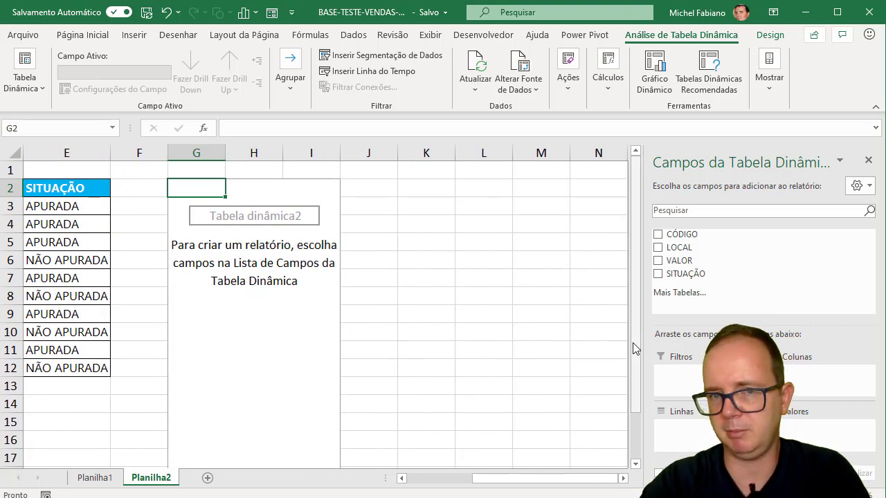
pyautogui.moveTo(684, 250); pyautogui.dragTo(692, 398)
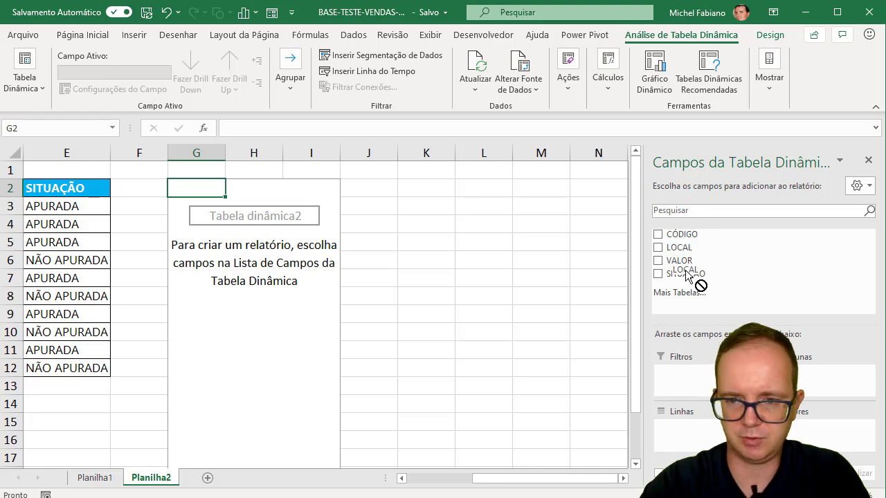
pyautogui.moveTo(696, 431); pyautogui.dragTo(693, 427)
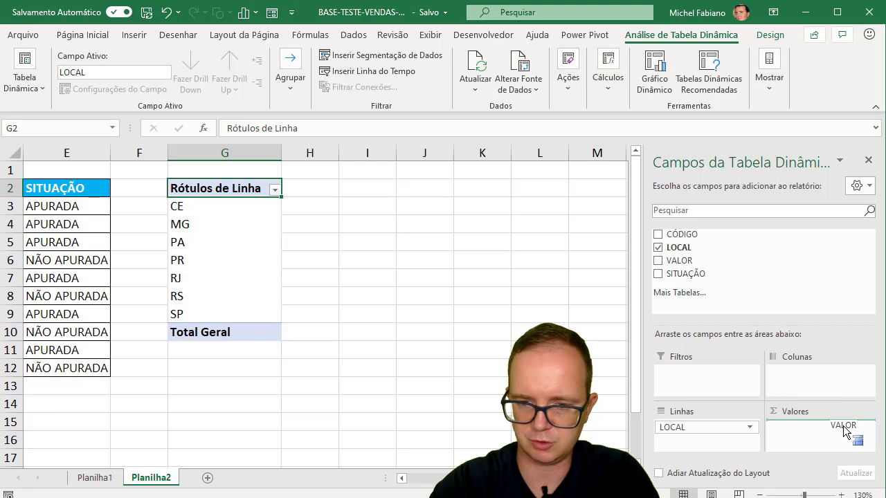
pyautogui.moveTo(694, 263); pyautogui.dragTo(845, 425)
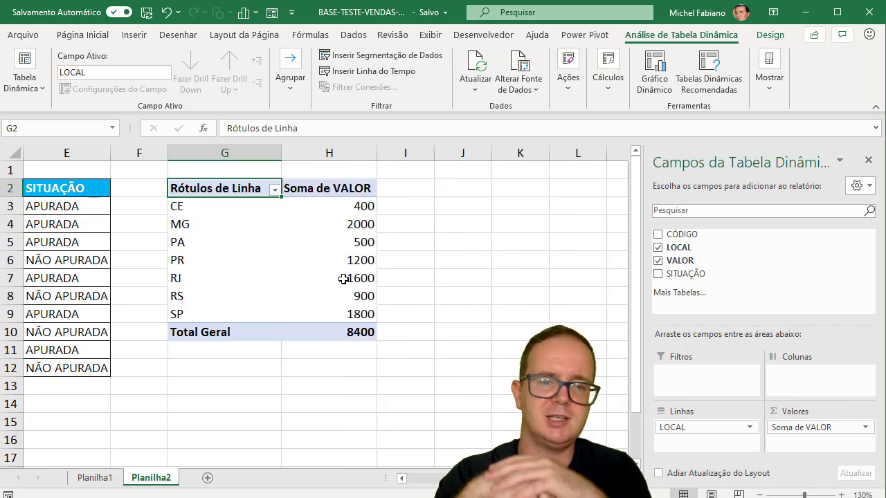
pyautogui.moveTo(344, 279)
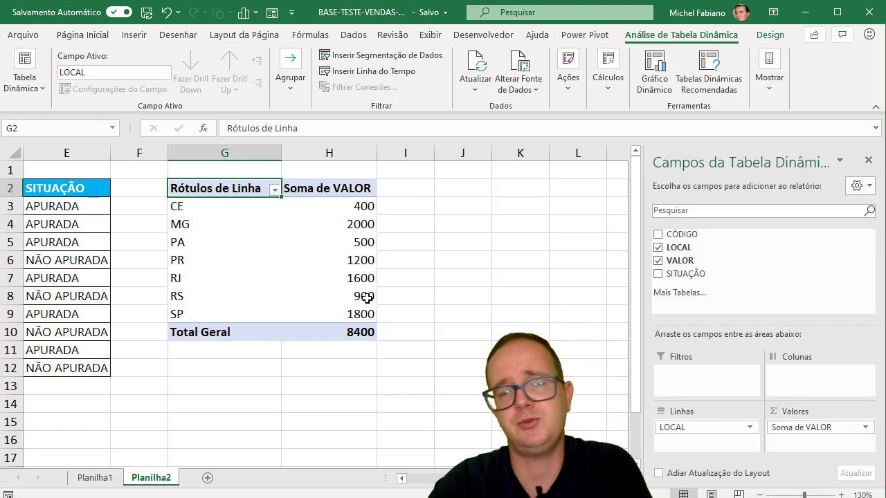
# Sort the pivot's LOCAL rows A to Z, then Z to A
pyautogui.click(275, 192)
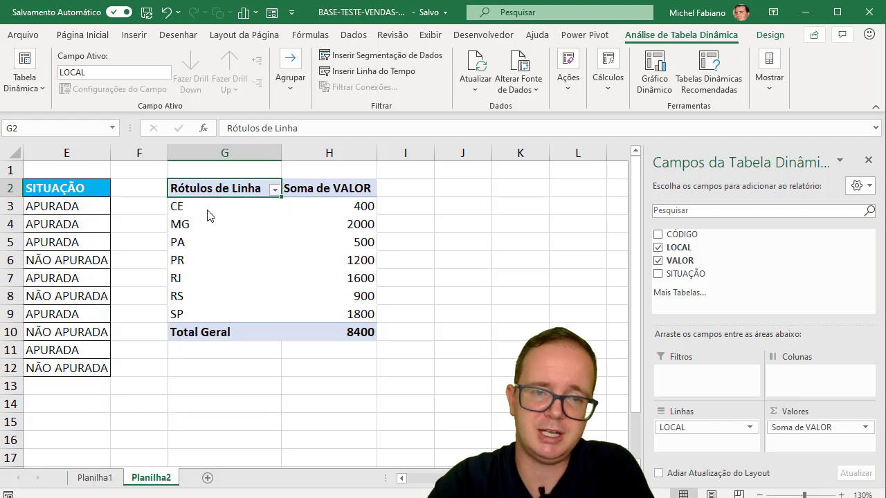
pyautogui.click(207, 210)
pyautogui.click(276, 191)
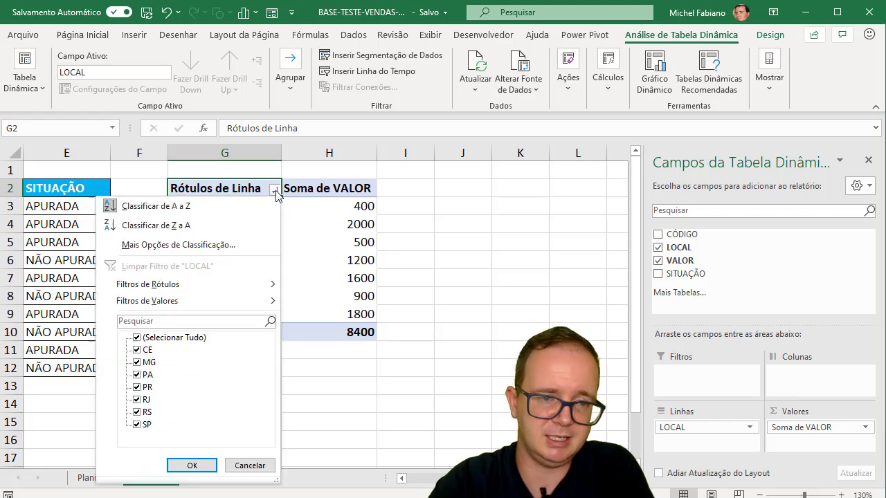
pyautogui.click(176, 225)
pyautogui.moveTo(210, 206); pyautogui.dragTo(212, 314)
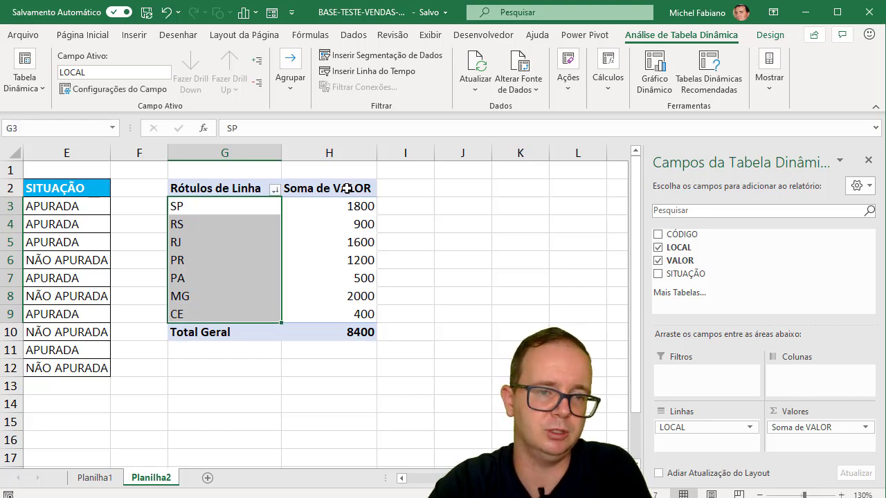
# Open More Sort Options for LOCAL and close it, leaving rows ascending CE to SP
pyautogui.click(276, 189)
pyautogui.click(211, 245)
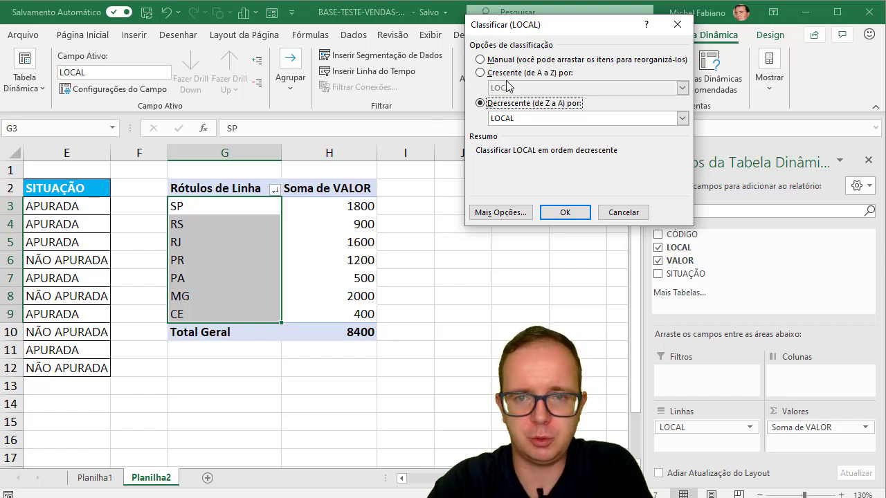
pyautogui.press('Return')
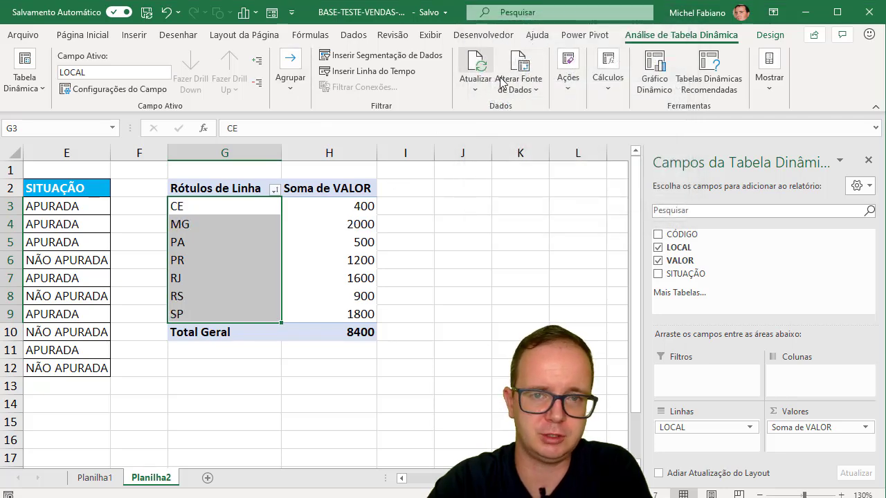
# Sort LOCAL ascending by Soma de VALOR, from CE 400 up to MG 2000
pyautogui.click(274, 189)
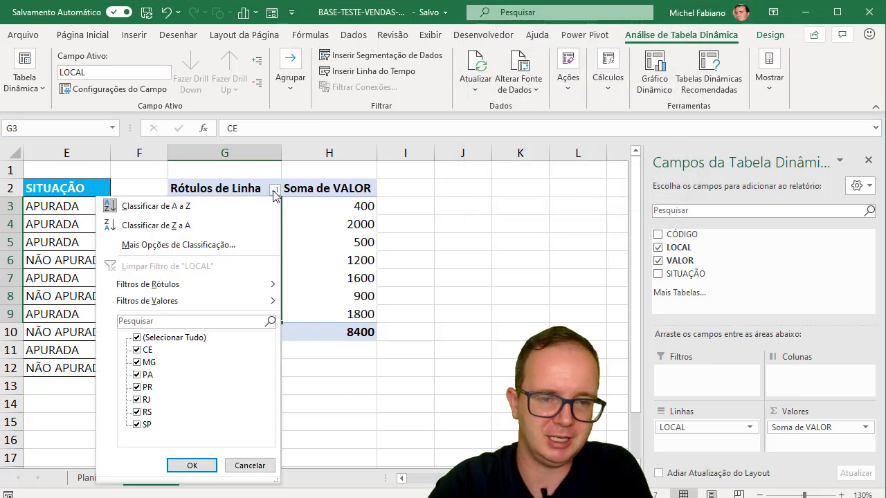
pyautogui.click(224, 244)
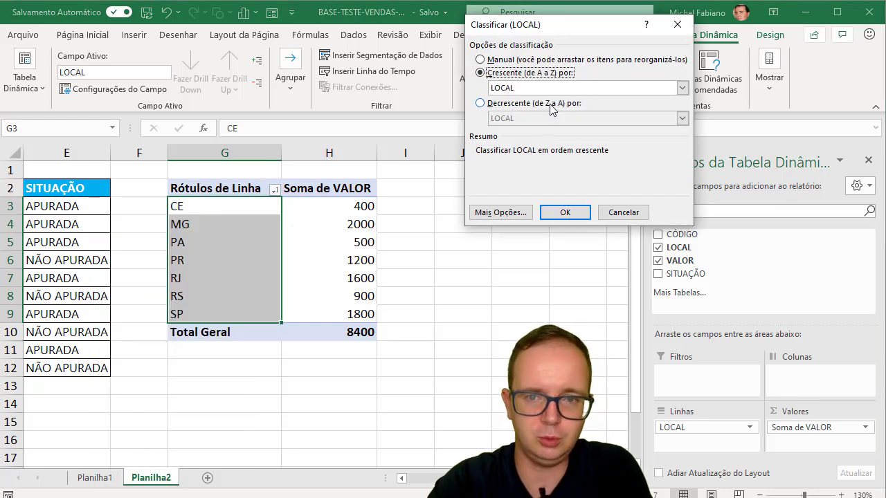
pyautogui.click(552, 104)
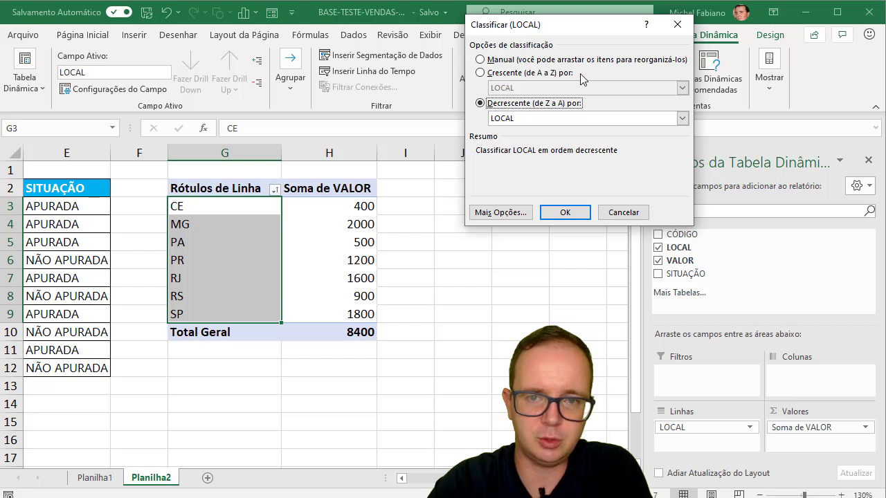
pyautogui.click(568, 76)
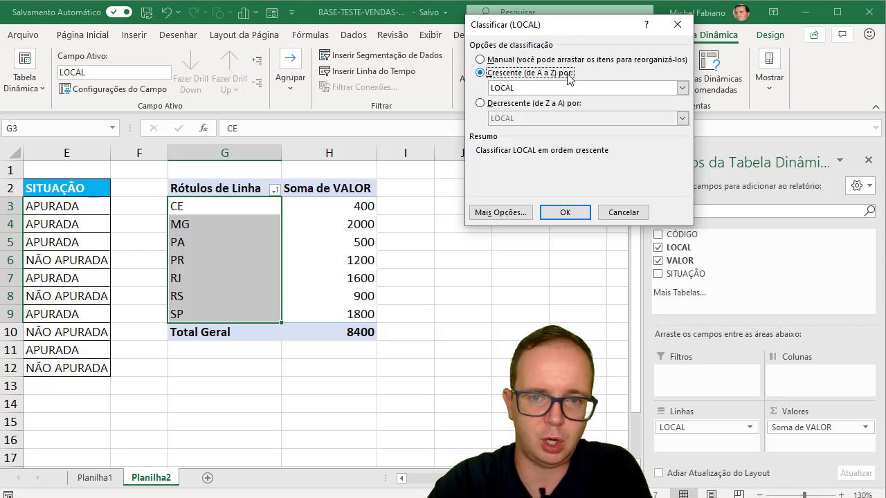
pyautogui.click(682, 88)
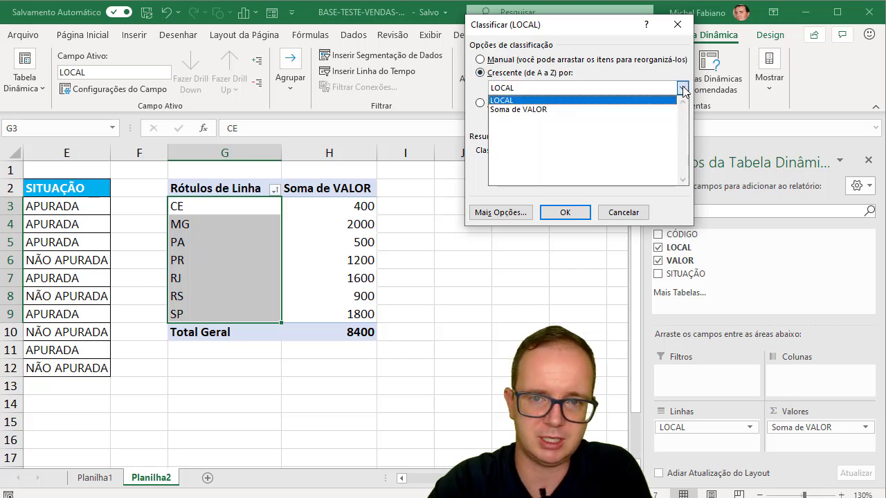
pyautogui.click(626, 109)
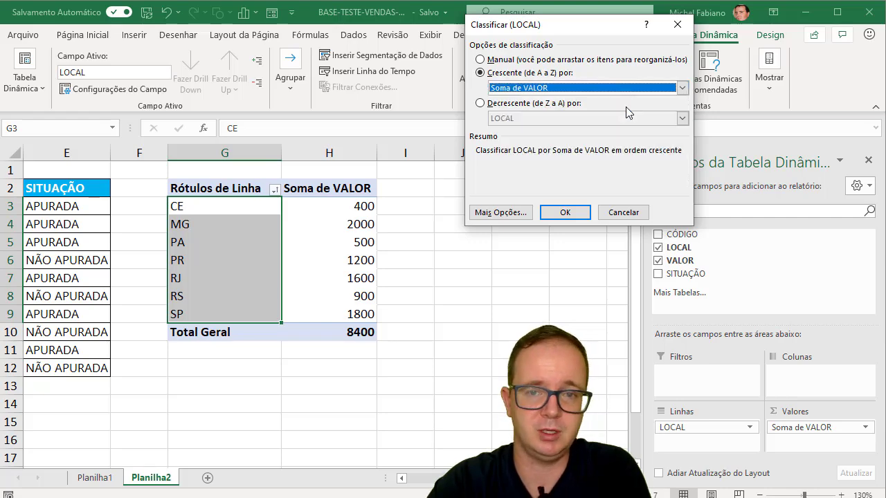
pyautogui.click(565, 213)
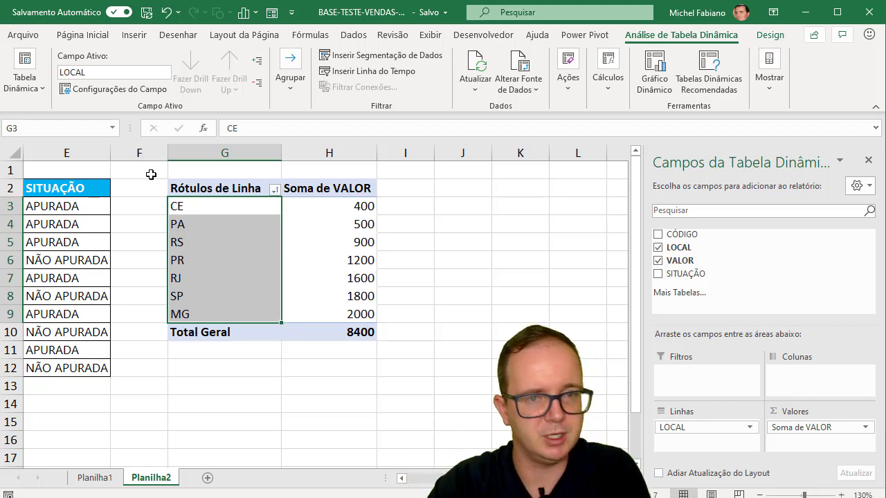
# Sort LOCAL descending by Soma de VALOR, putting MG 2000 first
pyautogui.click(275, 189)
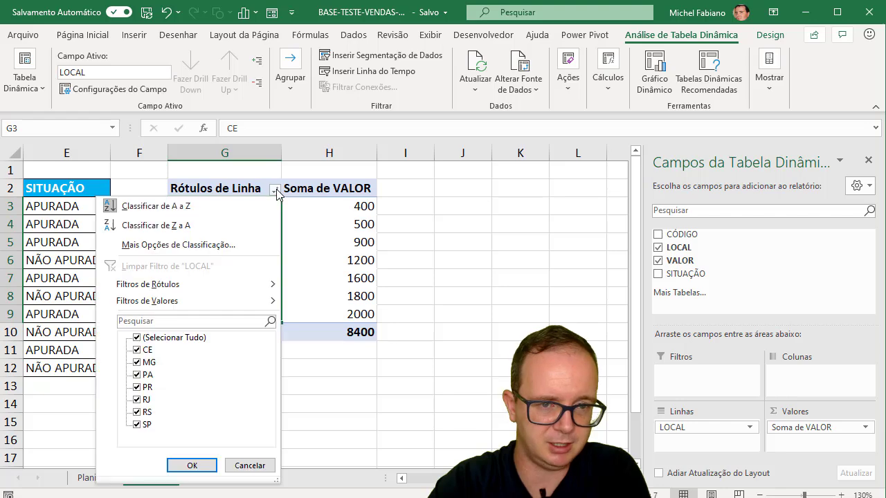
pyautogui.click(230, 245)
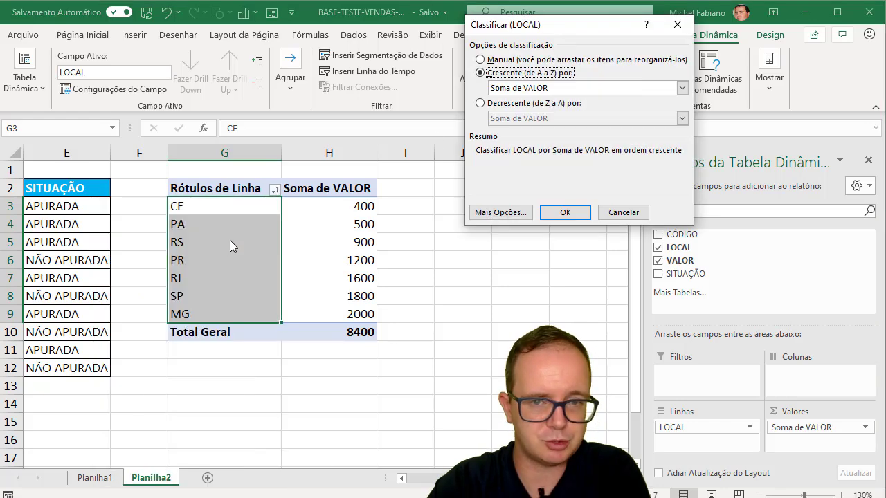
pyautogui.click(516, 105)
pyautogui.click(534, 119)
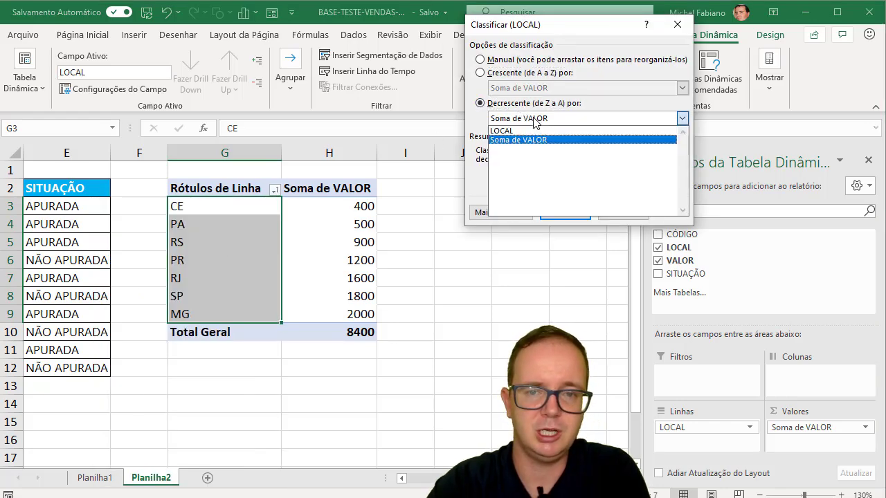
pyautogui.click(538, 141)
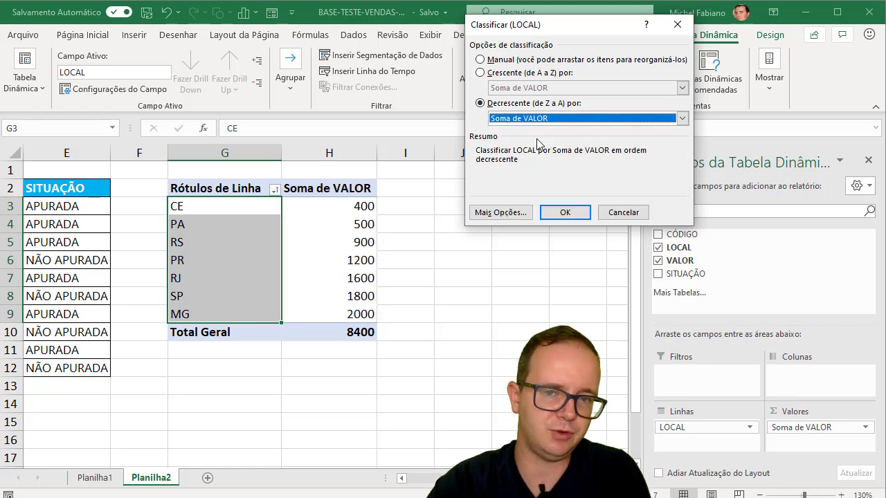
pyautogui.click(568, 212)
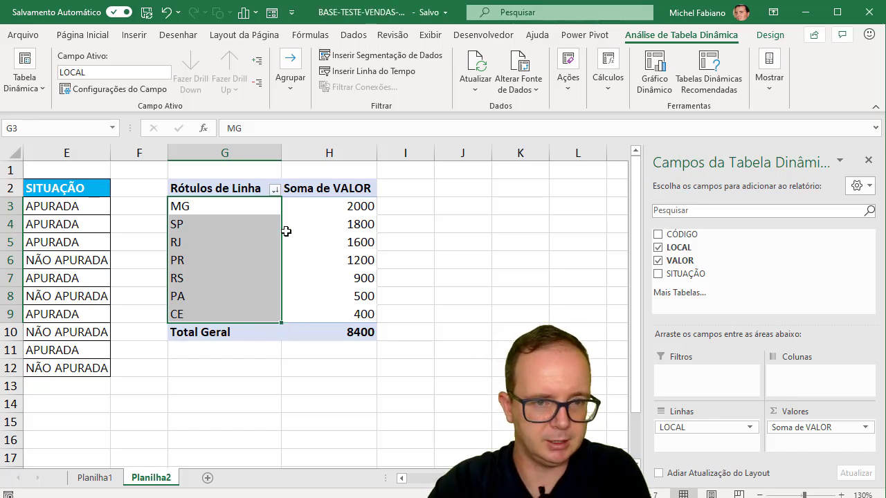
# Reopen the LOCAL sort settings and reconfirm descending by Soma de VALOR
pyautogui.click(274, 189)
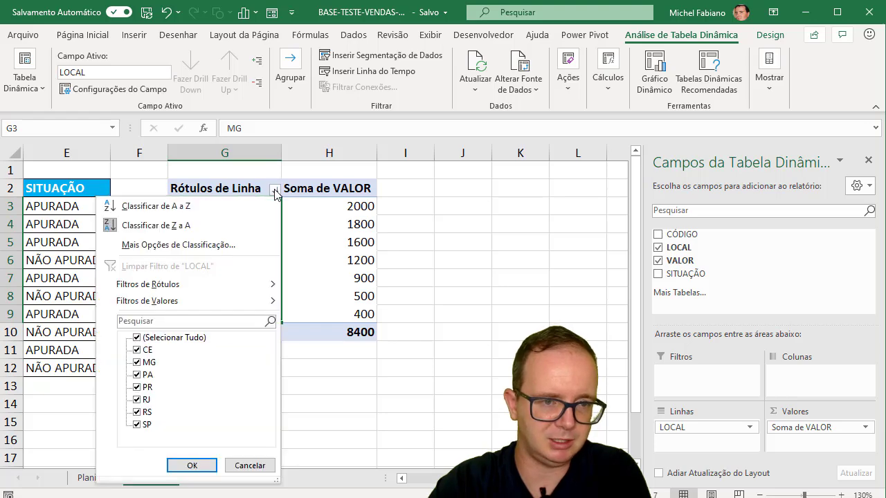
pyautogui.click(173, 245)
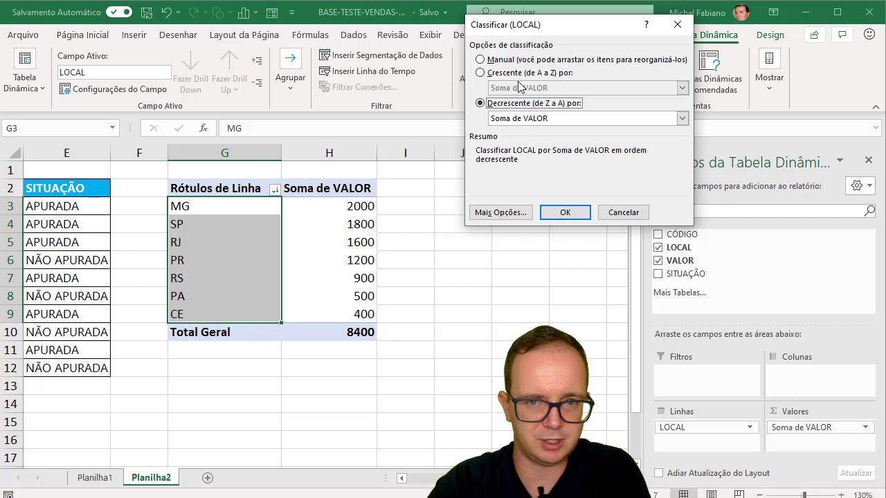
pyautogui.click(681, 120)
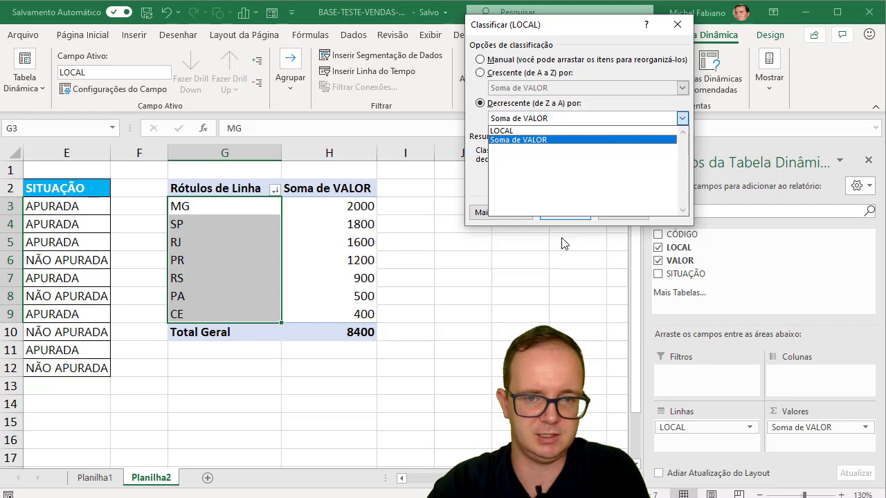
pyautogui.click(483, 181)
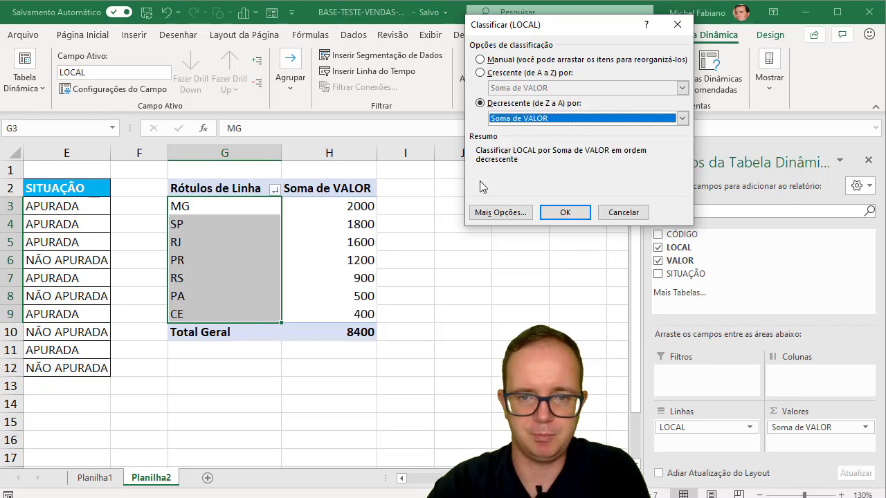
pyautogui.click(565, 213)
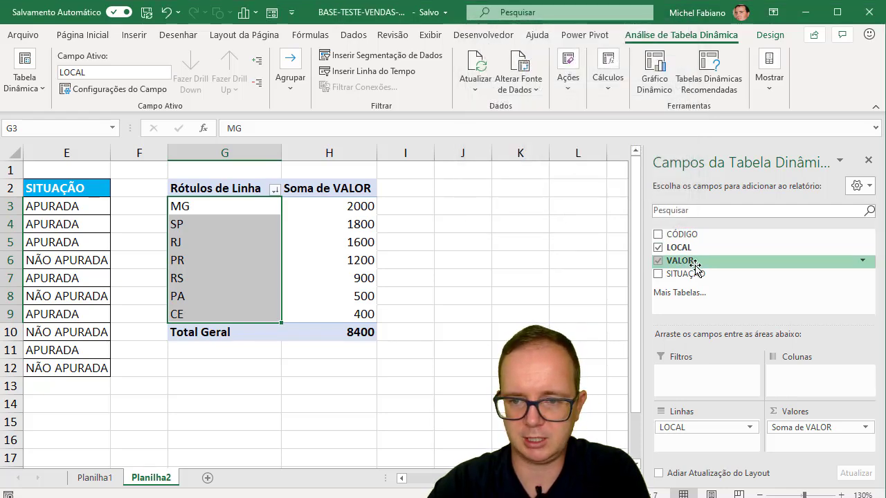
# Add SITUAÇÃO as a report filter and show only APURADA records
pyautogui.moveTo(697, 271); pyautogui.dragTo(692, 370)
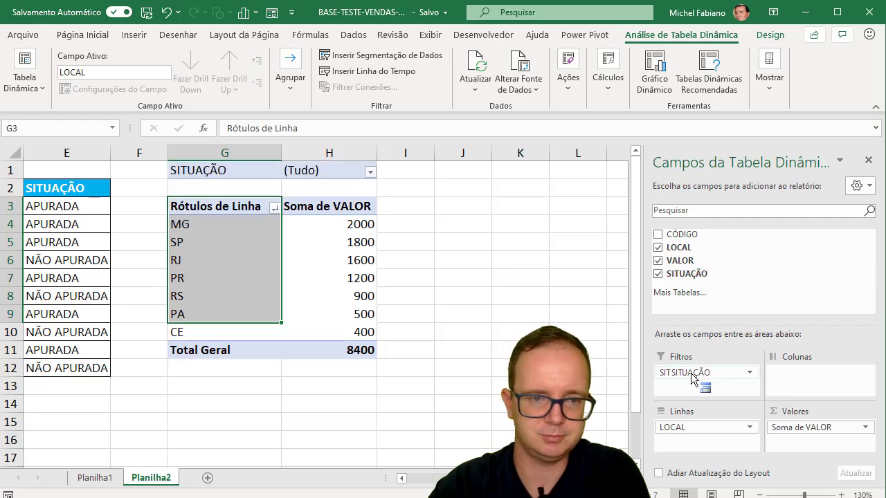
pyautogui.click(370, 173)
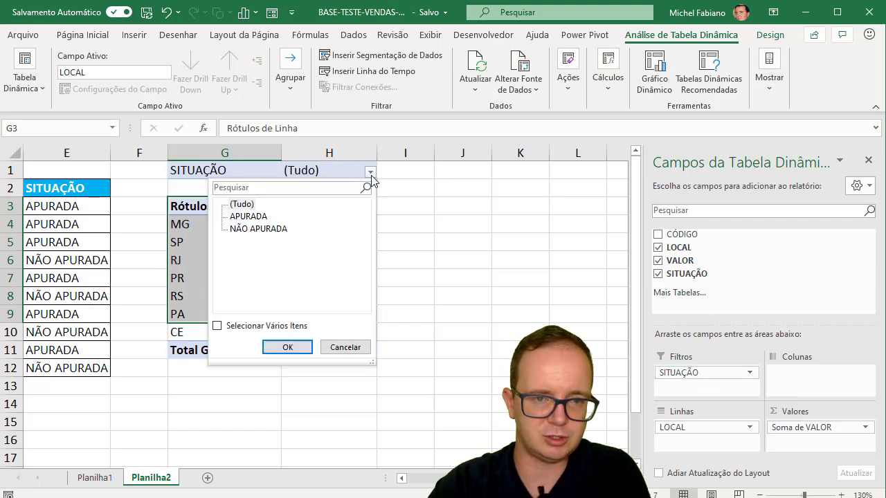
pyautogui.click(265, 217)
pyautogui.click(286, 347)
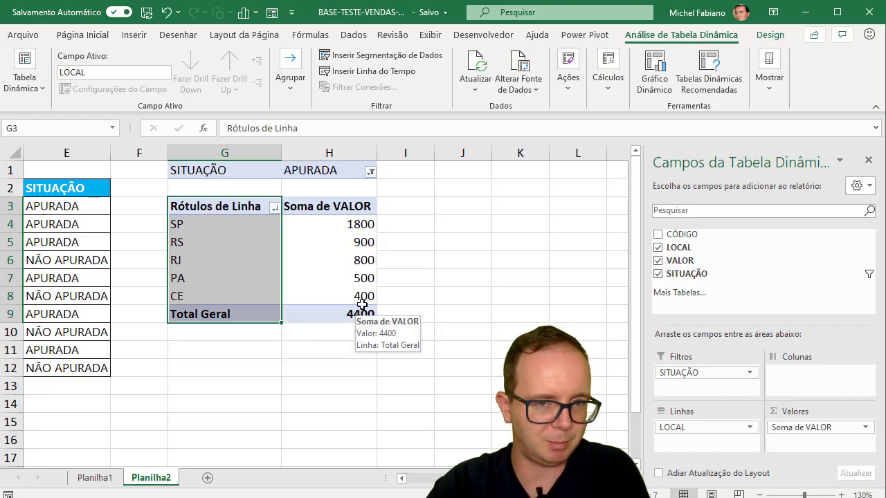
# Switch the SITUAÇÃO filter to NÃO APURADA: MG 2000, PR 1200, RJ 800, total 4000
pyautogui.click(371, 173)
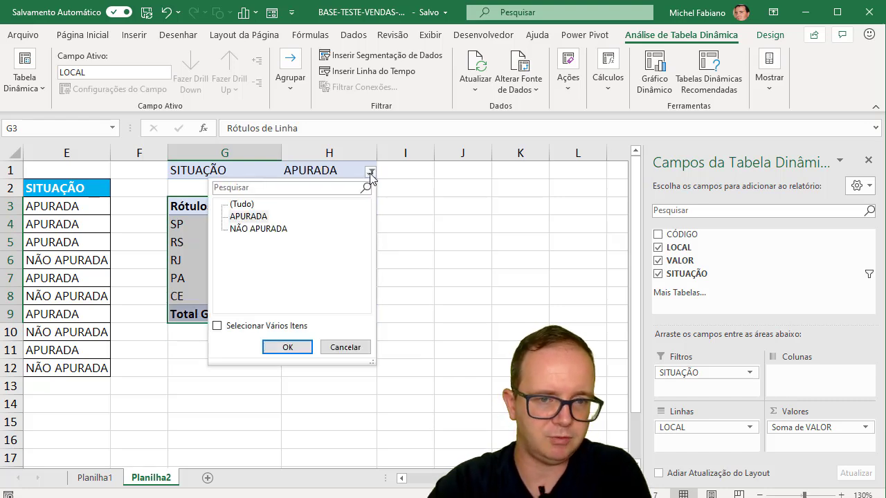
pyautogui.click(277, 230)
pyautogui.click(271, 347)
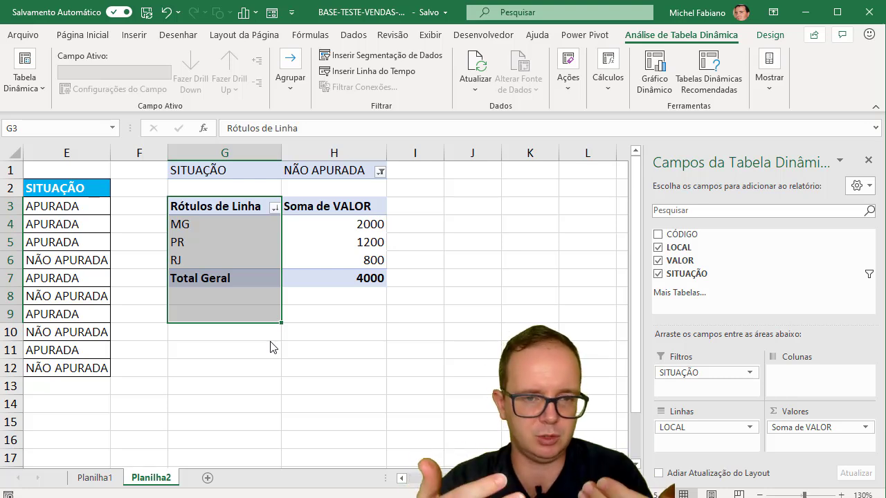
pyautogui.click(275, 208)
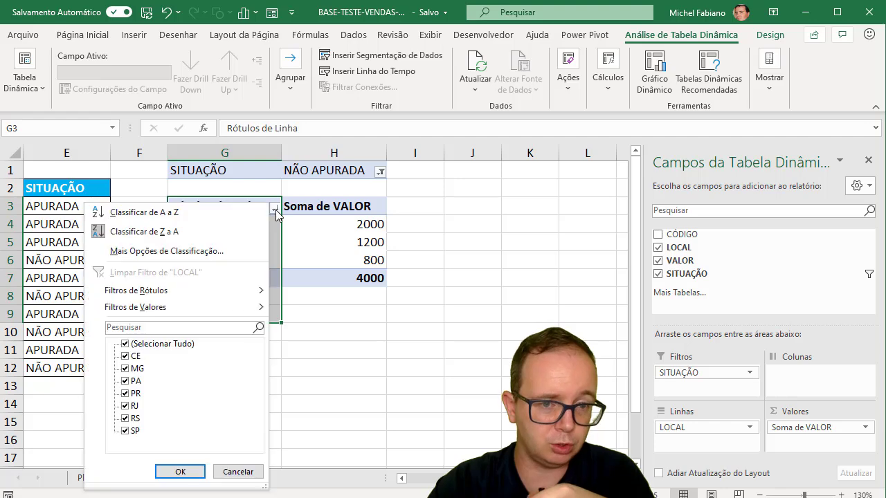
pyautogui.click(229, 252)
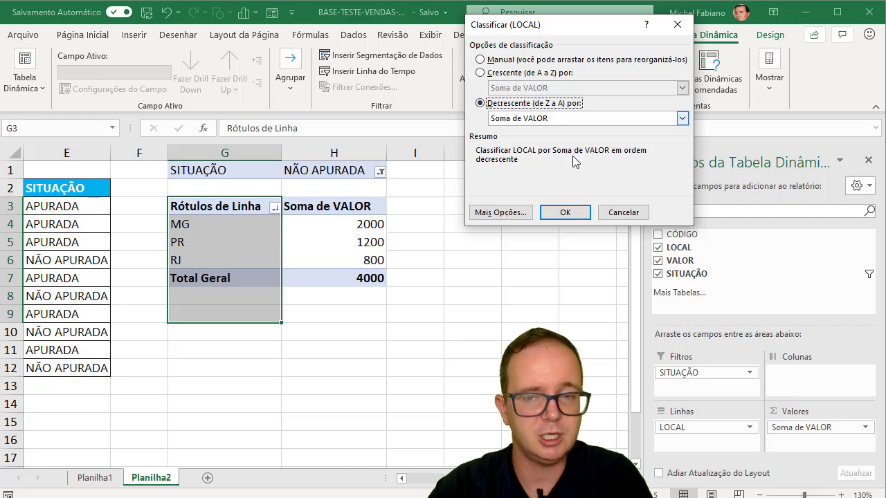
pyautogui.click(682, 119)
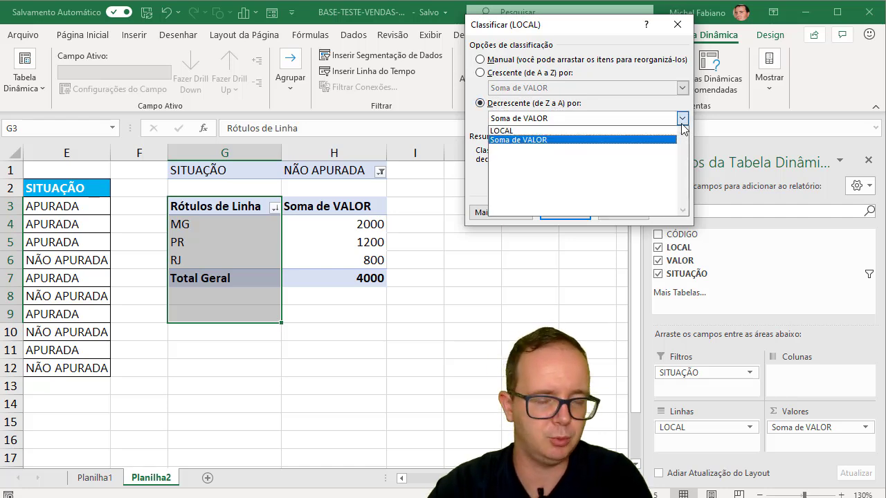
pyautogui.click(681, 121)
pyautogui.click(569, 212)
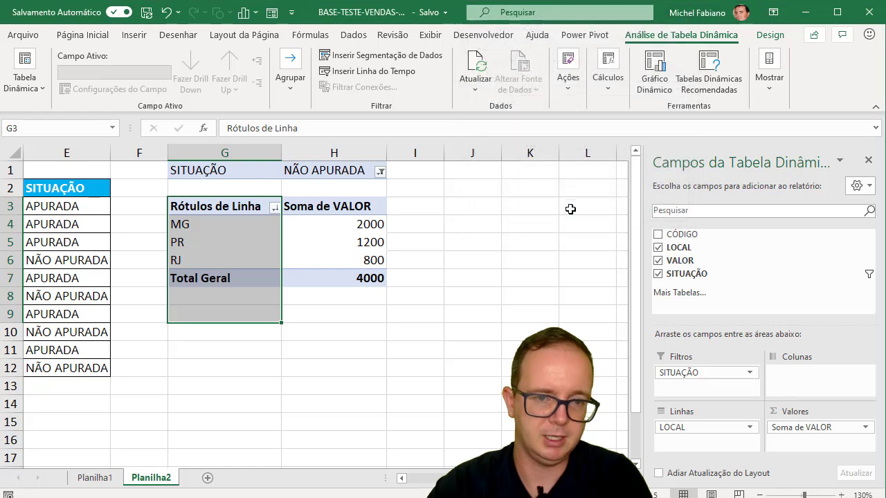
# Insert a clustered column pivot chart from value cell H4
pyautogui.click(358, 222)
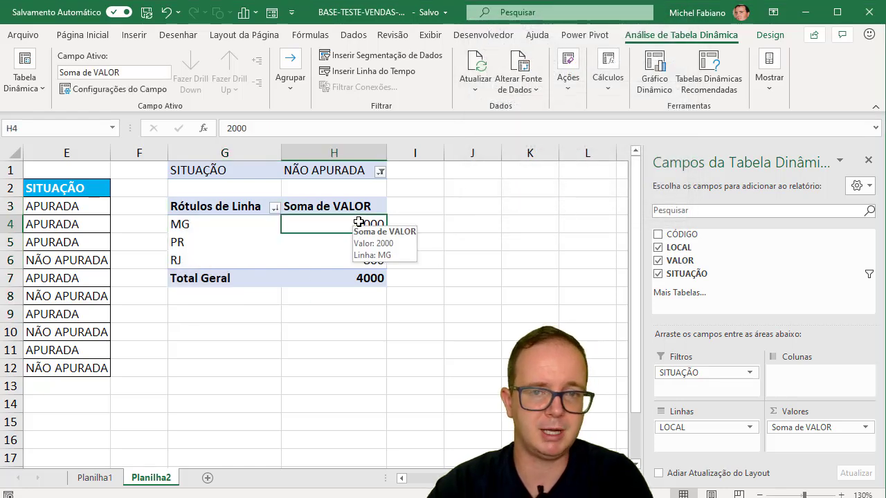
pyautogui.click(656, 64)
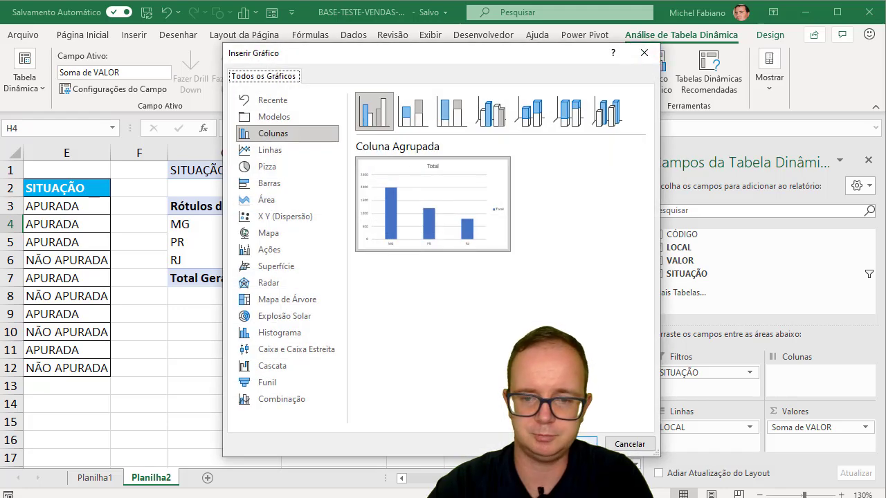
pyautogui.click(568, 443)
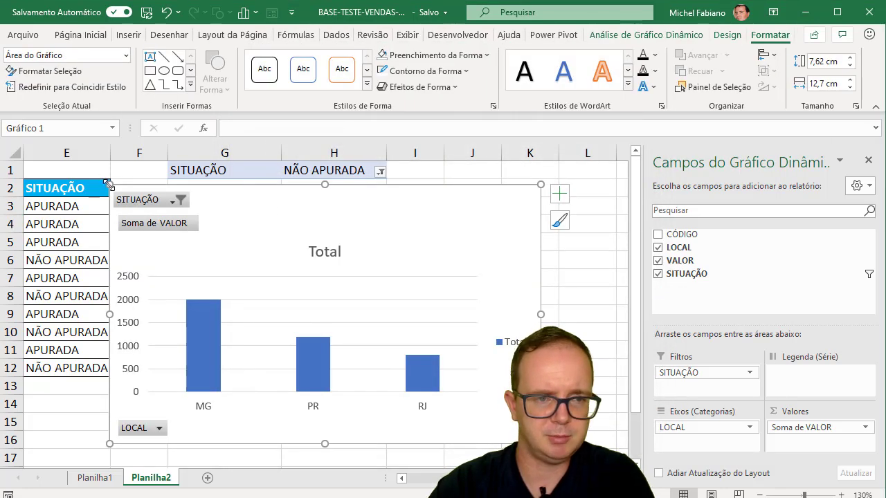
# Close the chart fields pane and place the chart, taller, right of the pivot table
pyautogui.moveTo(108, 184)
pyautogui.mouseDown()
pyautogui.moveTo(191, 270)
pyautogui.moveTo(284, 247)
pyautogui.mouseUp()
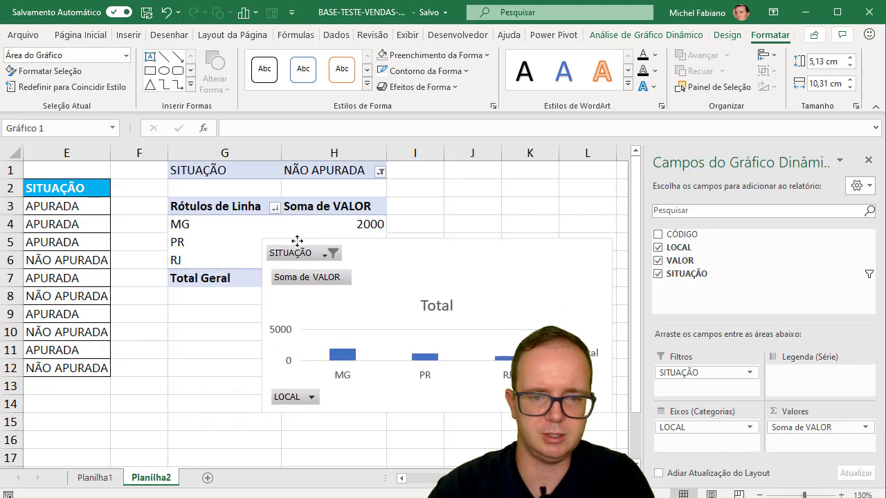
pyautogui.click(868, 161)
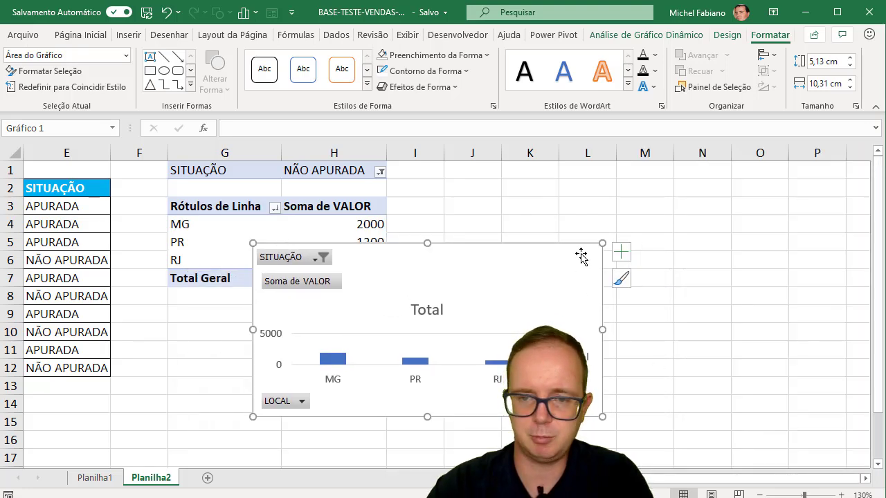
pyautogui.moveTo(574, 248)
pyautogui.mouseDown()
pyautogui.moveTo(814, 174)
pyautogui.moveTo(752, 188)
pyautogui.mouseUp()
pyautogui.moveTo(607, 358); pyautogui.dragTo(609, 425)
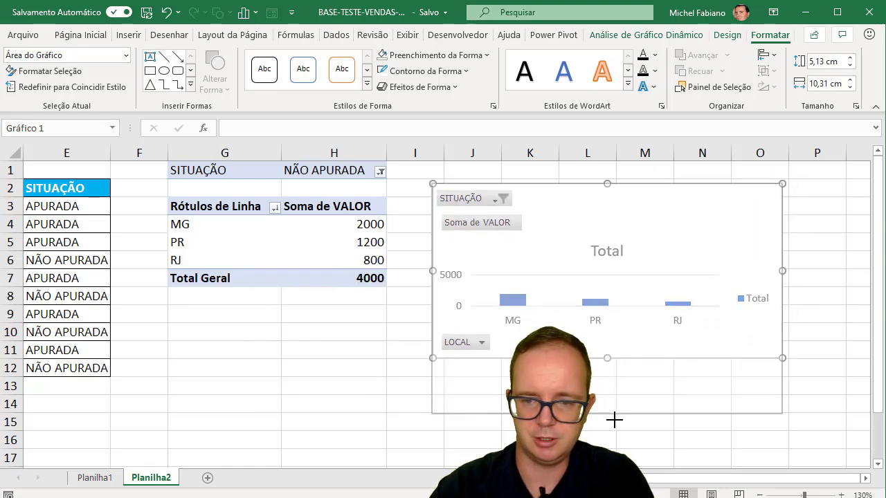
# Filter SITUAÇÃO to APURADA, then reset it to (Tudo) to show all seven states
pyautogui.click(380, 172)
pyautogui.click(256, 216)
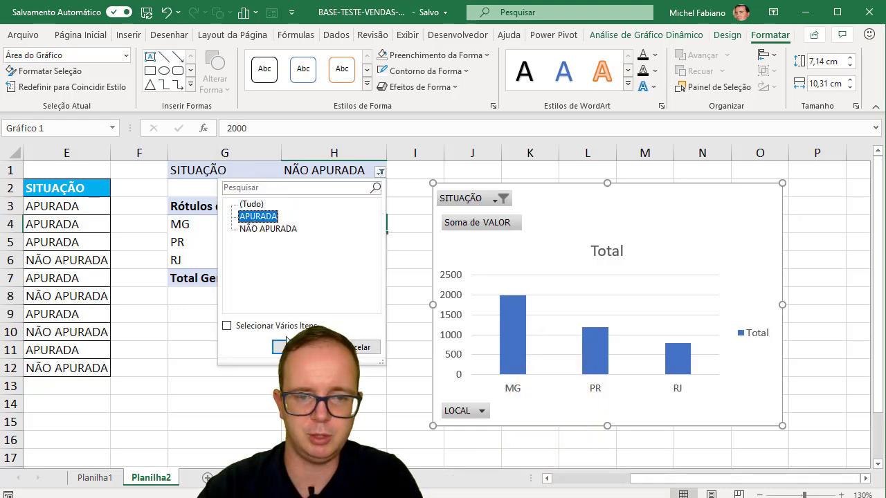
pyautogui.click(280, 348)
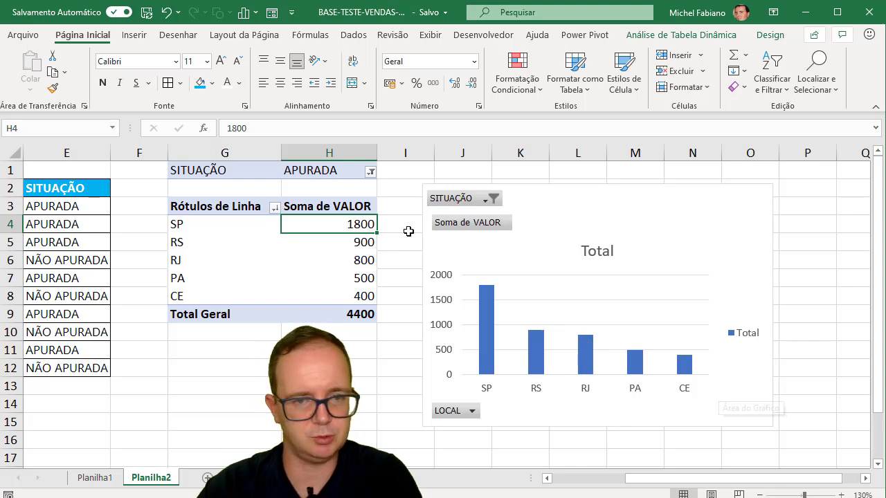
pyautogui.click(372, 172)
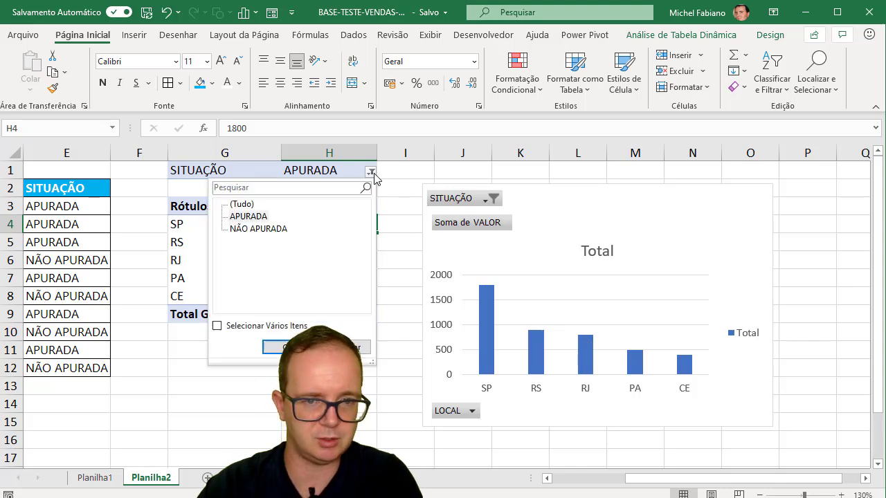
pyautogui.click(243, 204)
pyautogui.click(289, 347)
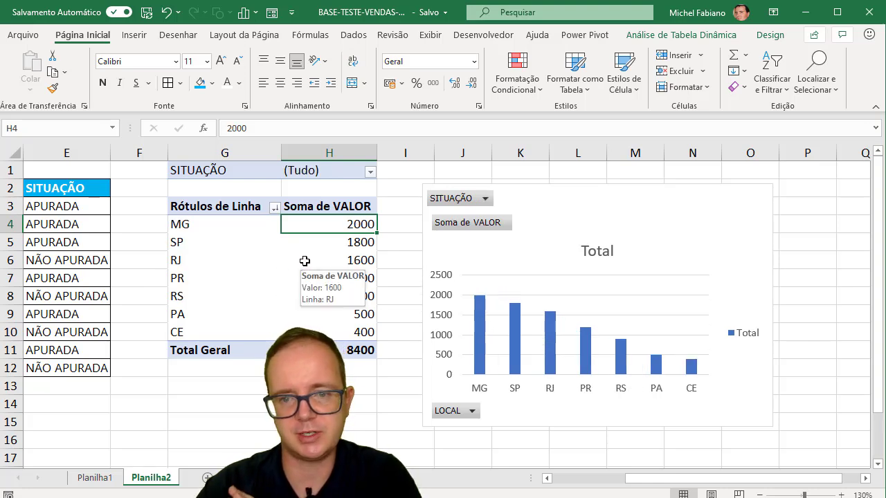
pyautogui.moveTo(550, 338)
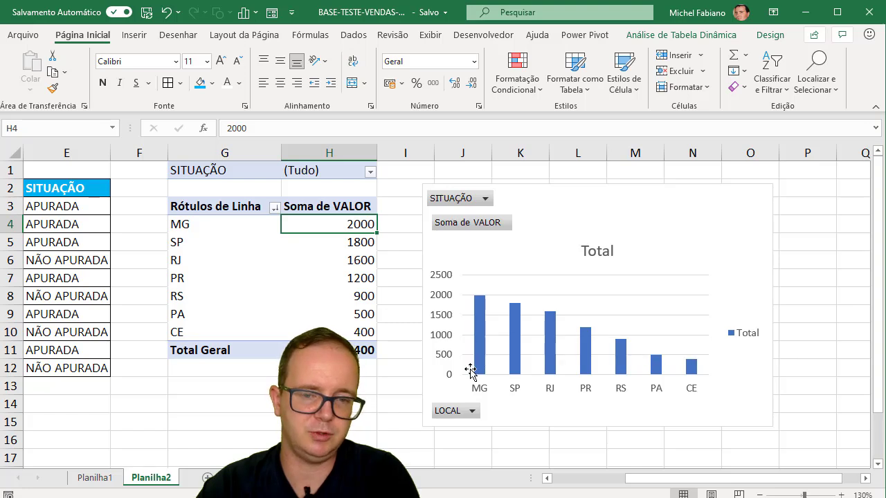
# Sort LOCAL Crescente by Soma de VALOR so CE 400 leads and MG 2000 ends
pyautogui.click(274, 208)
pyautogui.click(222, 251)
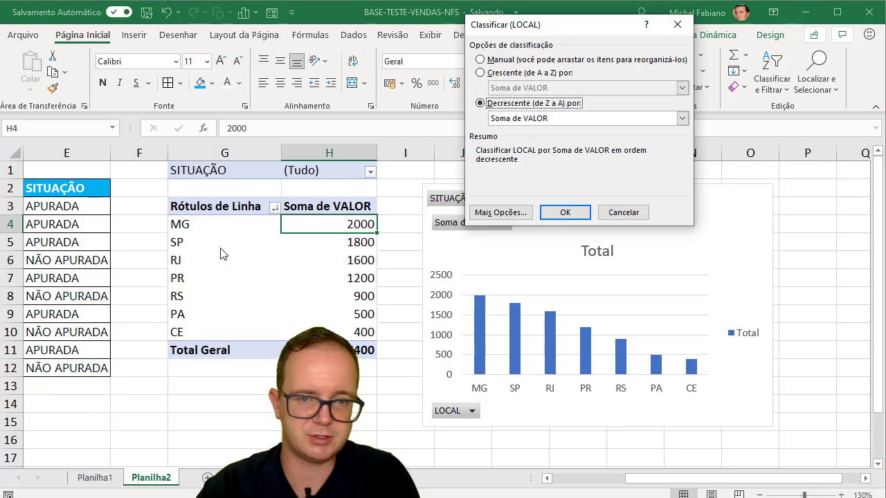
pyautogui.click(559, 80)
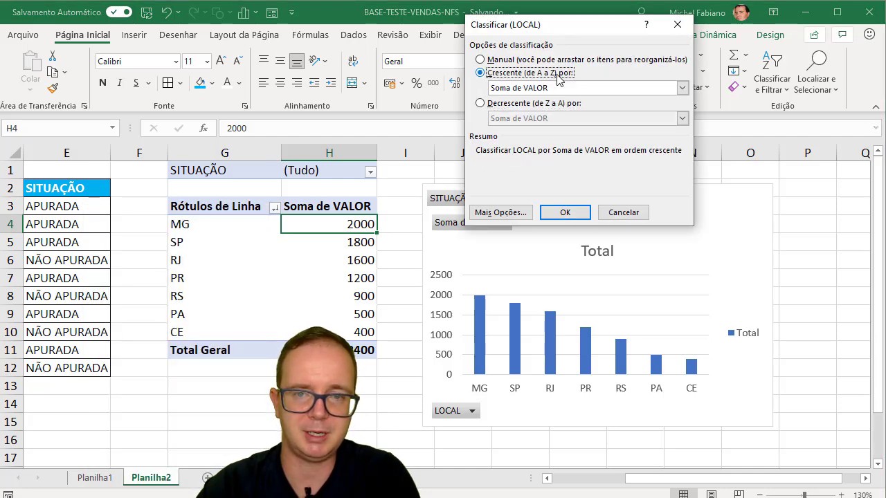
pyautogui.click(565, 213)
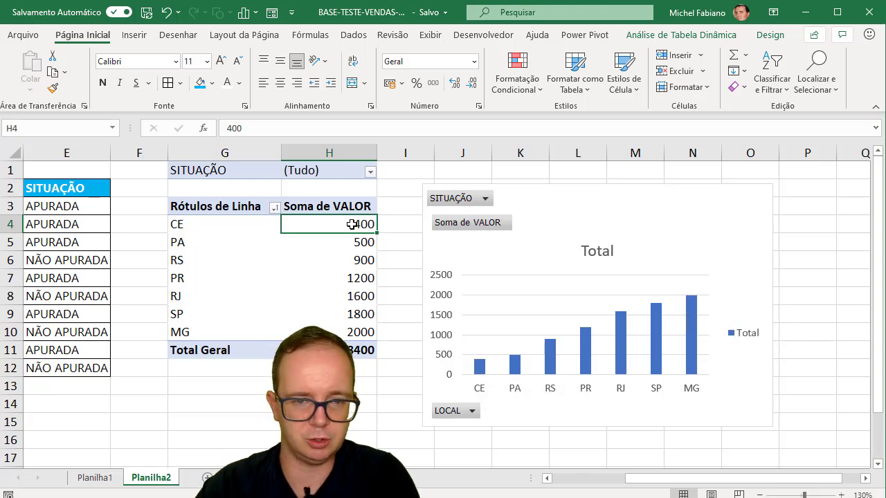
pyautogui.moveTo(343, 332)
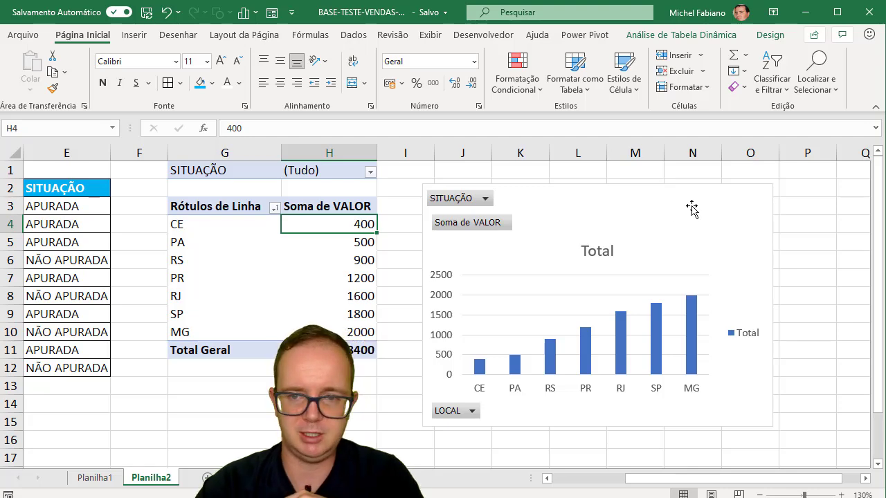
# Delete the pivot chart and apply a Top 1 by Soma de VALOR filter, leaving MG 2000
pyautogui.click(706, 189)
pyautogui.press('Delete')
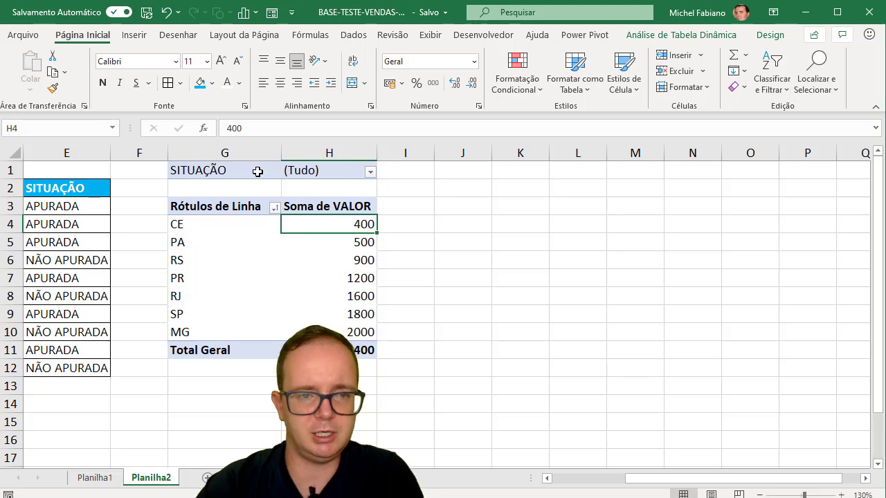
pyautogui.click(276, 209)
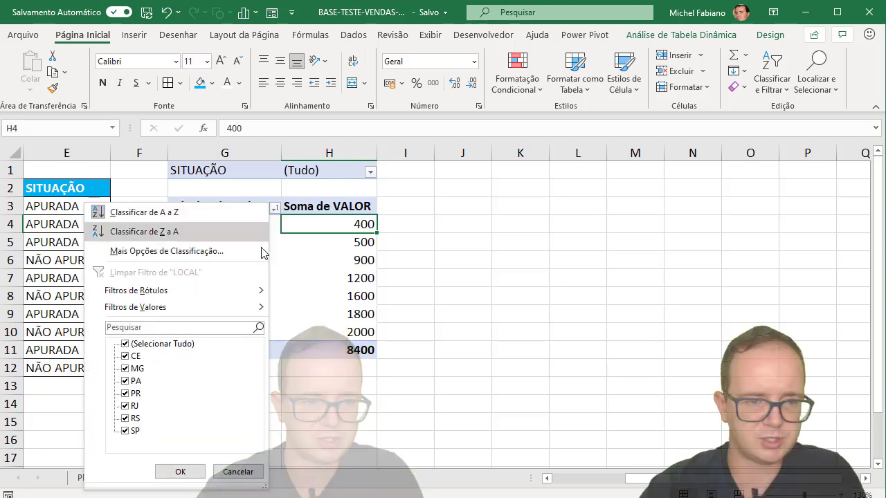
pyautogui.moveTo(250, 292)
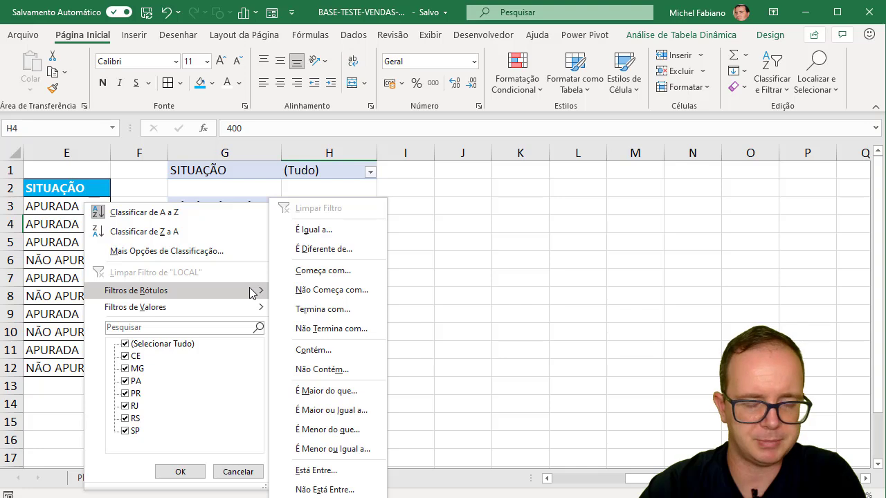
pyautogui.moveTo(248, 315)
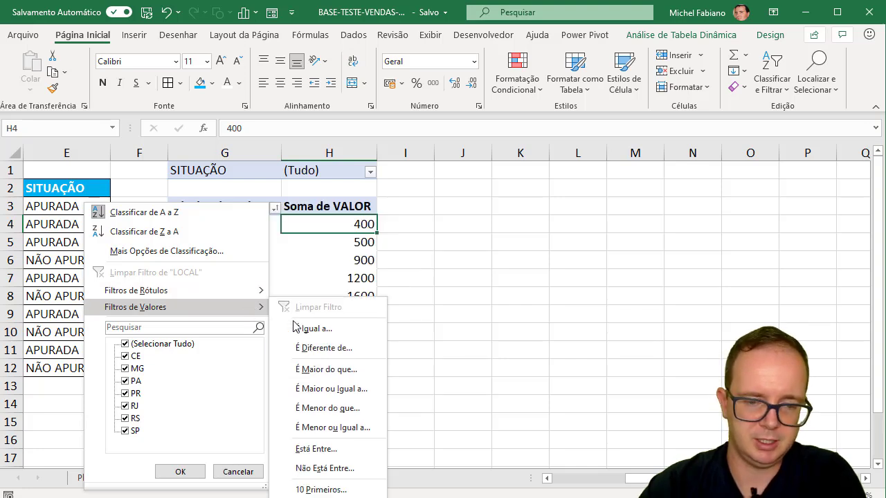
pyautogui.click(309, 489)
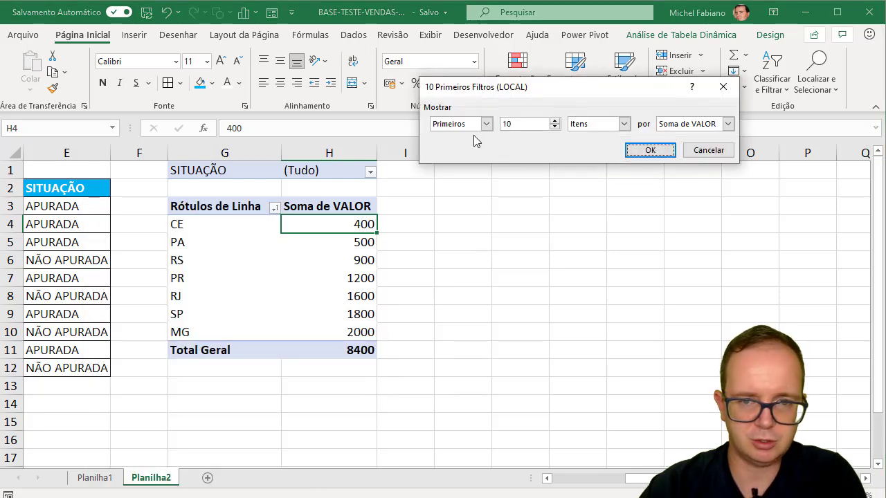
pyautogui.click(531, 123)
pyautogui.write('1')
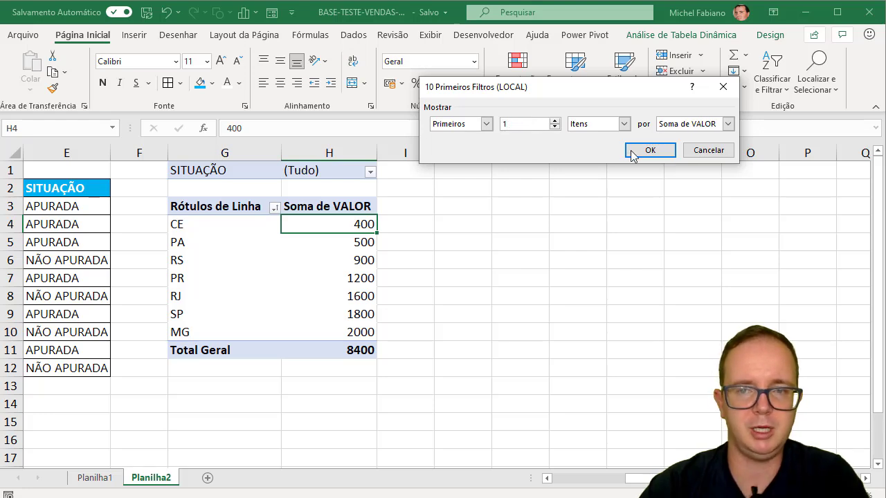
pyautogui.click(727, 124)
pyautogui.click(730, 131)
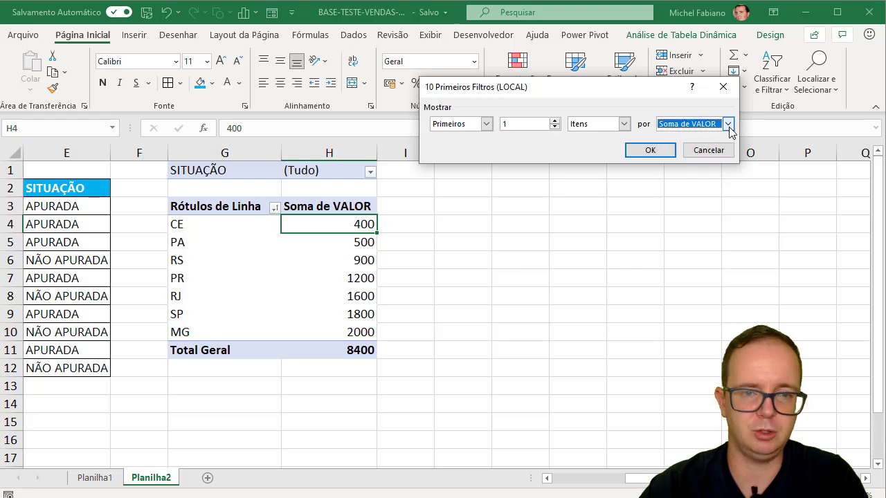
pyautogui.click(657, 151)
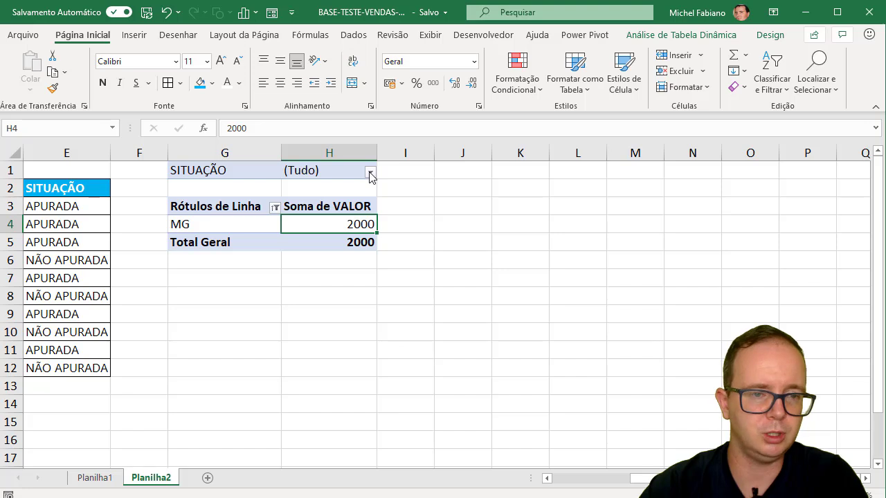
# Try SITUAÇÃO filters APURADA and NÃO APURADA, then reset it to (Tudo)
pyautogui.click(370, 173)
pyautogui.click(250, 217)
pyautogui.click(281, 346)
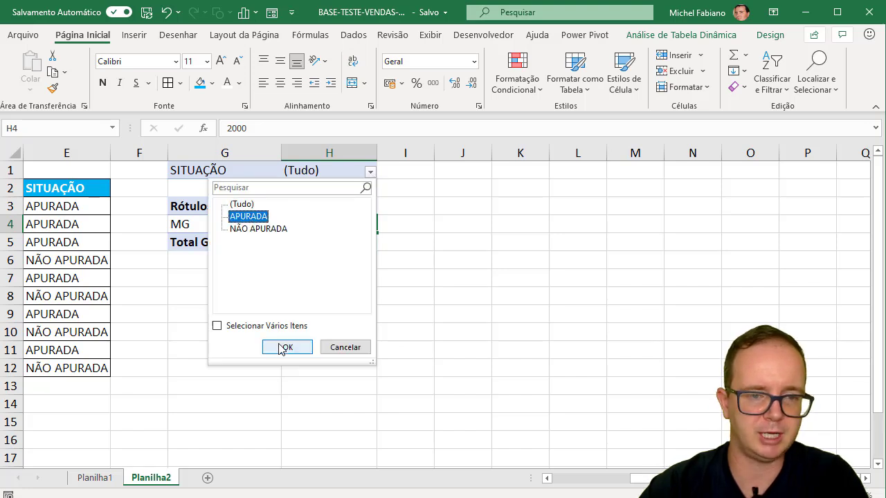
pyautogui.click(372, 173)
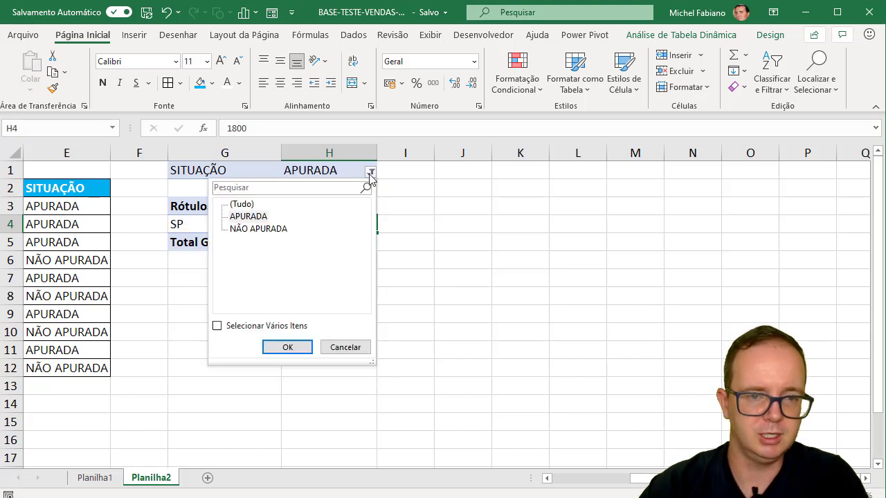
pyautogui.click(280, 230)
pyautogui.click(283, 354)
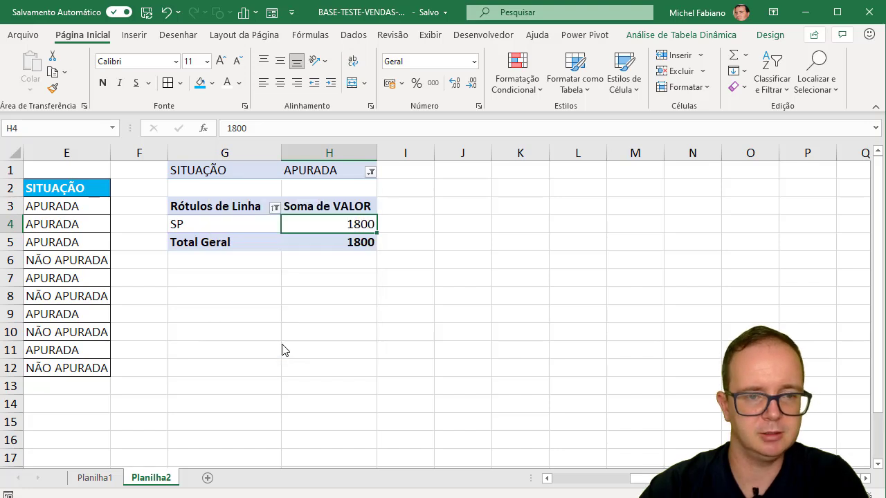
pyautogui.click(380, 173)
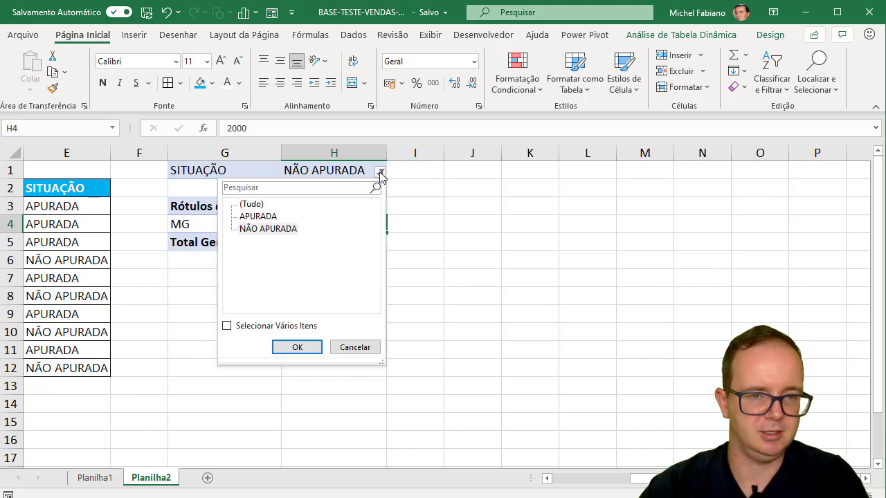
pyautogui.click(251, 204)
pyautogui.click(297, 347)
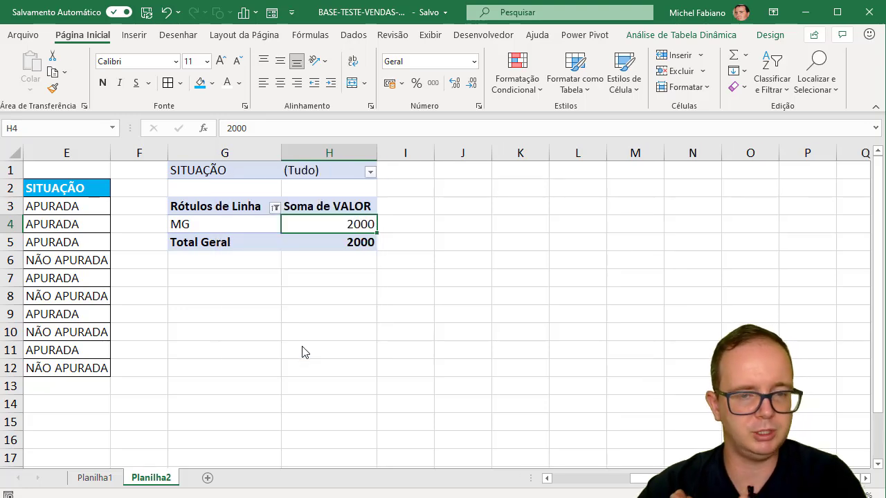
# Draw a rectangle beside the pivot table spanning about K3 to O11
pyautogui.click(130, 35)
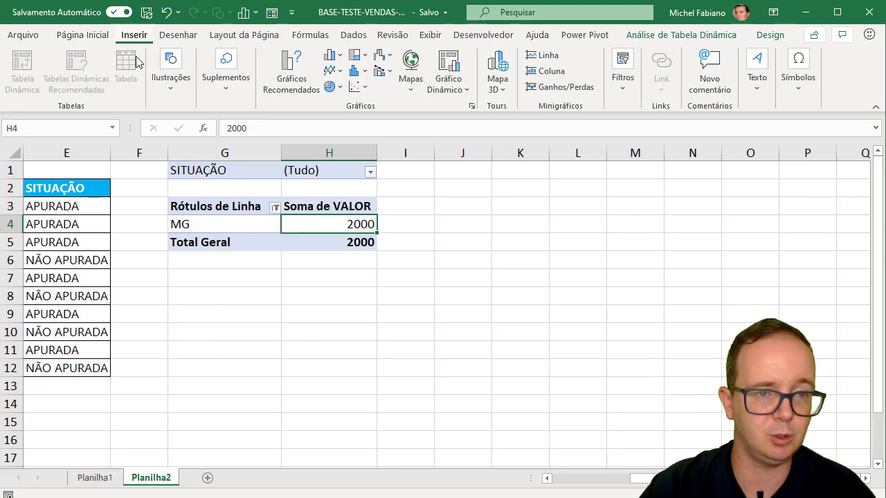
pyautogui.click(170, 77)
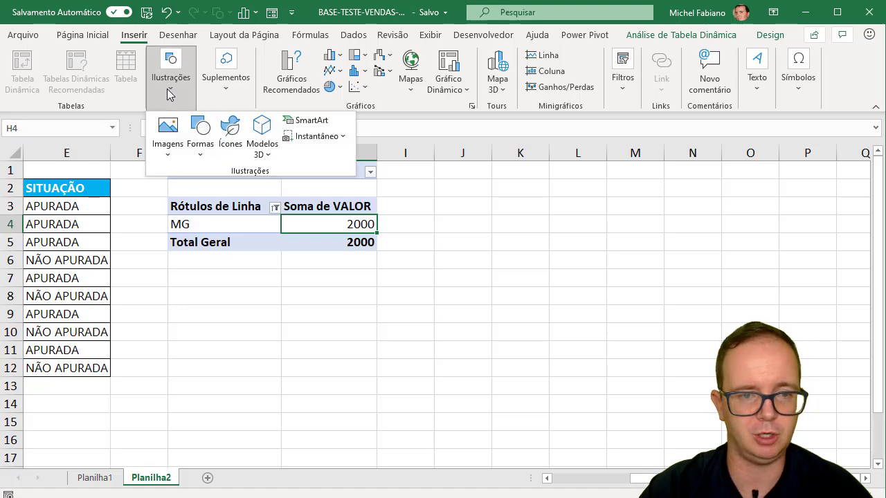
pyautogui.click(198, 152)
pyautogui.click(237, 198)
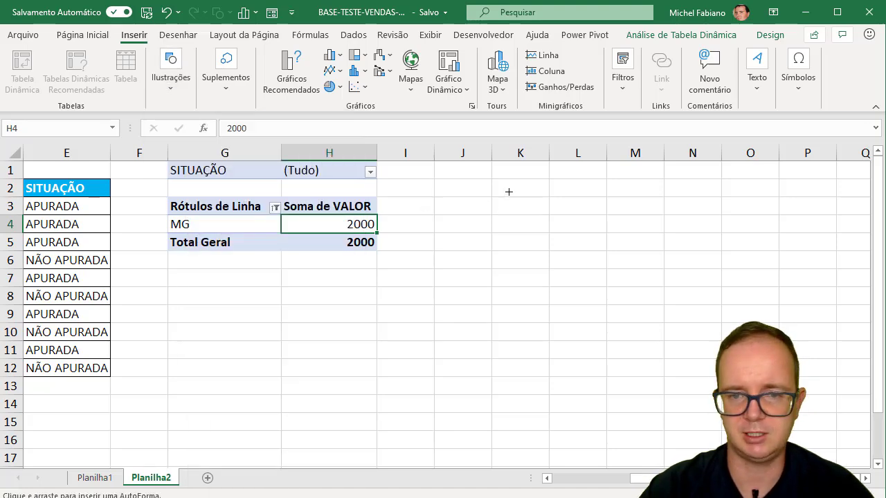
pyautogui.moveTo(490, 199); pyautogui.dragTo(779, 359)
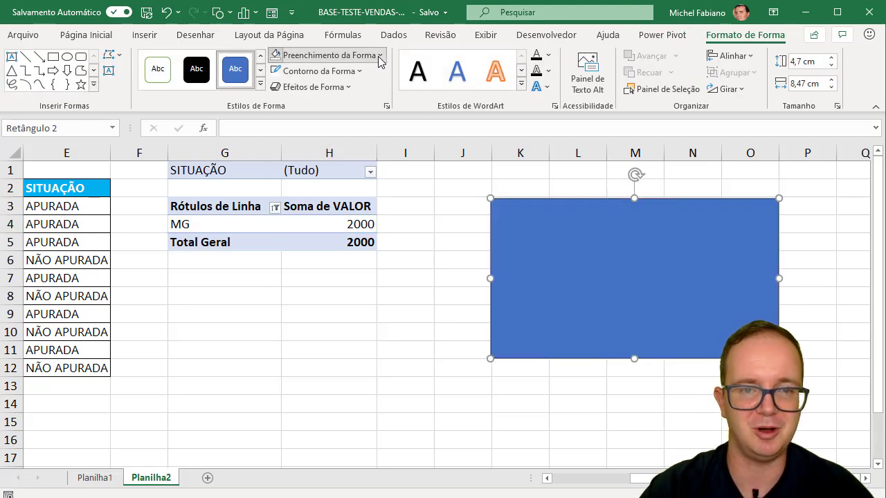
# Give the rectangle a light grey fill, no outline and an outer shadow
pyautogui.click(325, 55)
pyautogui.click(278, 134)
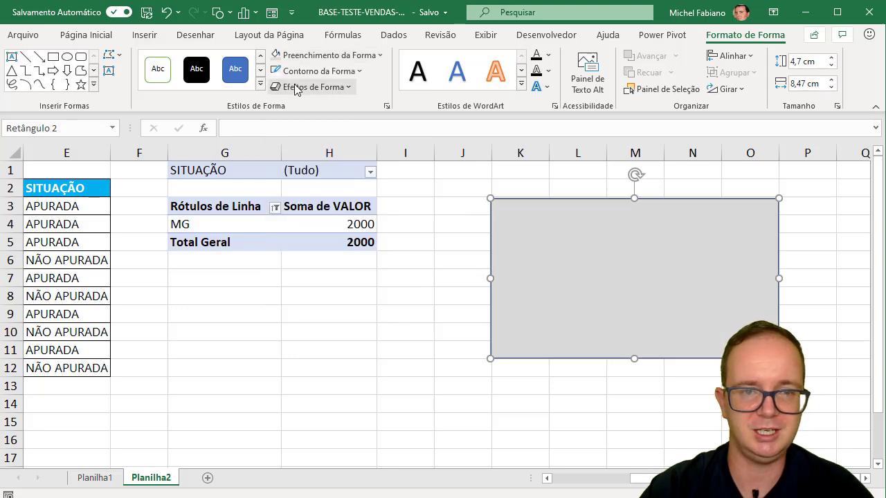
pyautogui.click(300, 71)
pyautogui.click(322, 251)
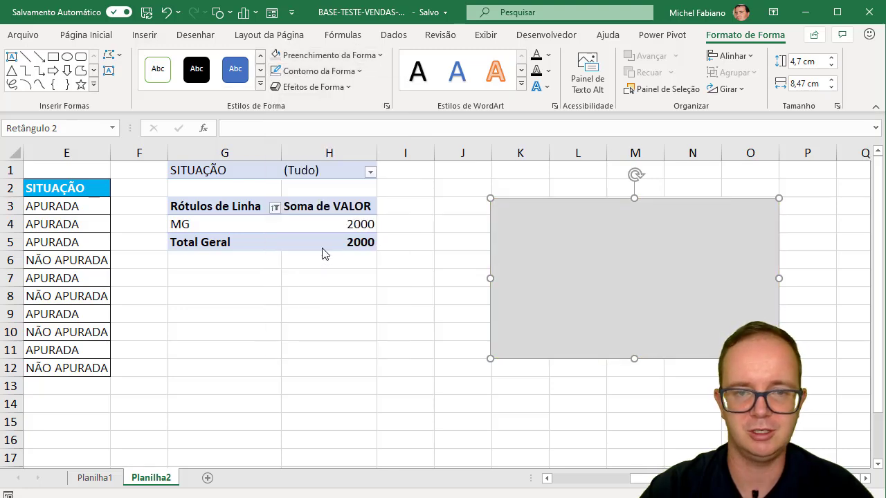
pyautogui.click(340, 88)
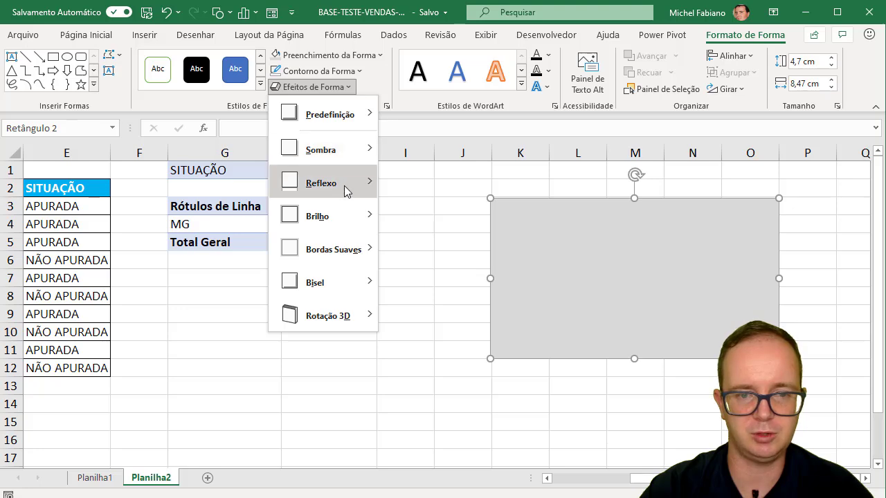
pyautogui.moveTo(348, 189)
pyautogui.moveTo(355, 156)
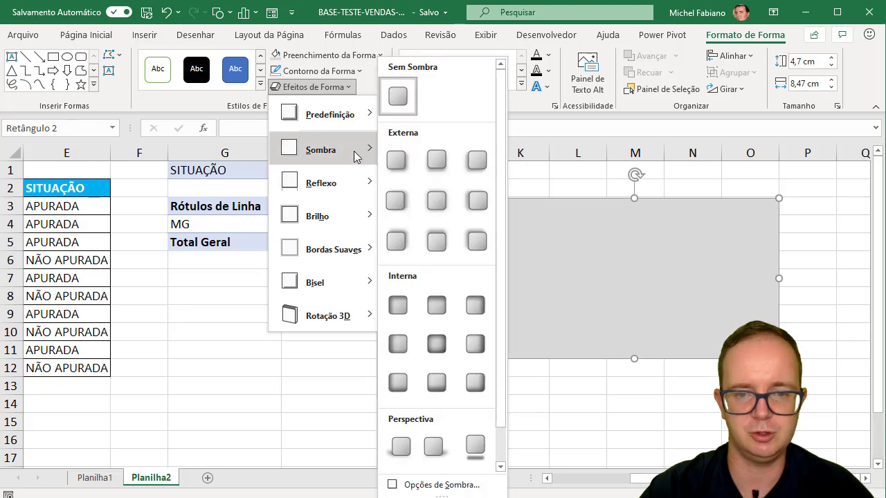
pyautogui.click(433, 205)
pyautogui.click(385, 364)
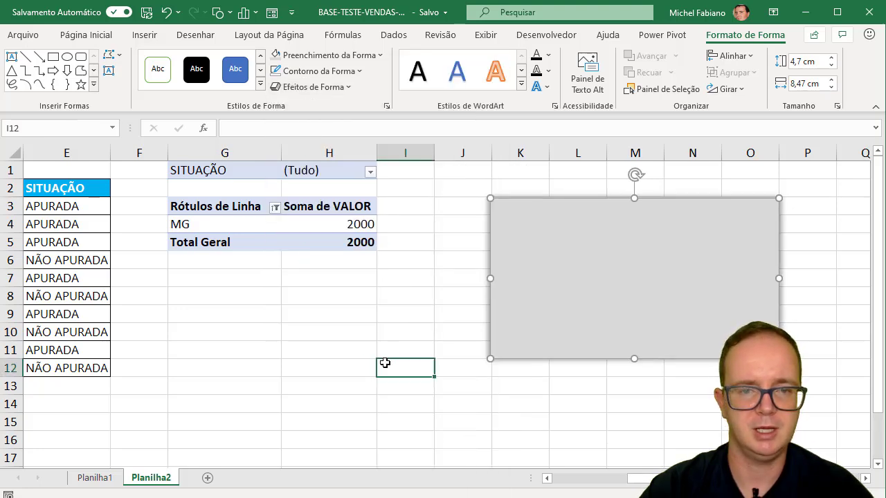
pyautogui.click(146, 35)
# Insert a text box linked to =$G$4 showing MG and move it onto the grey card
pyautogui.click(170, 86)
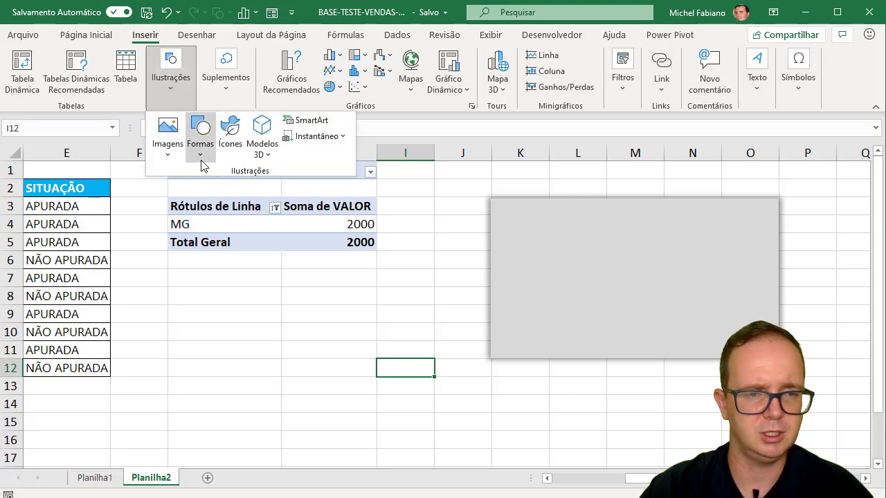
pyautogui.click(202, 161)
pyautogui.click(197, 190)
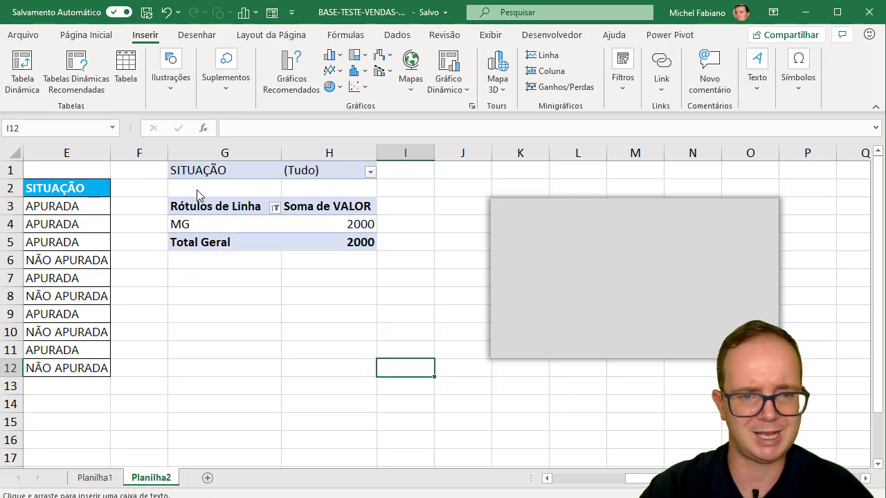
pyautogui.click(319, 307)
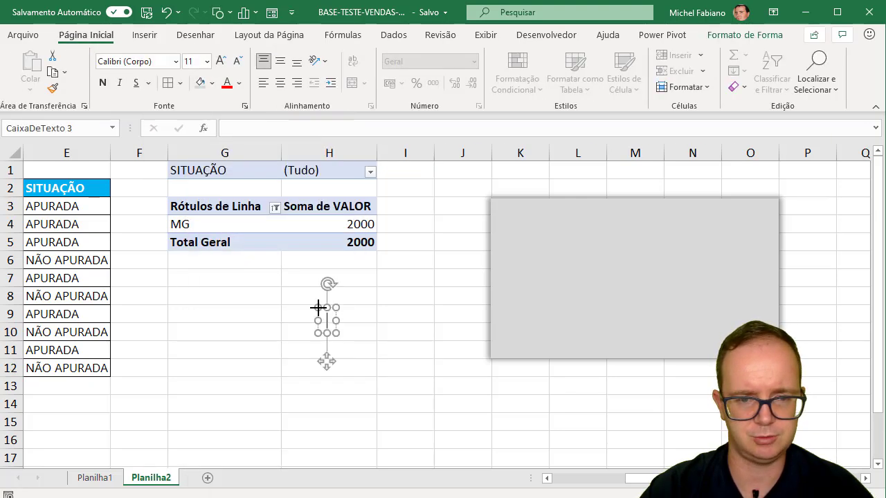
pyautogui.click(330, 127)
pyautogui.write('=')
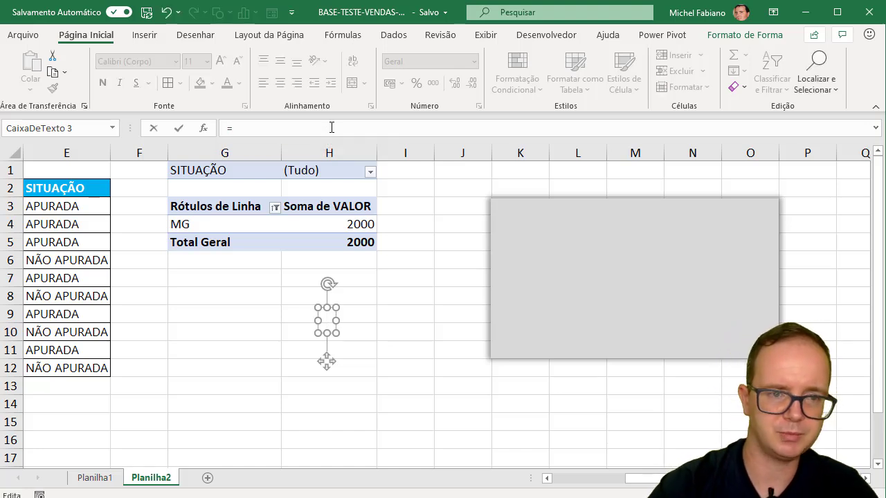
pyautogui.click(232, 223)
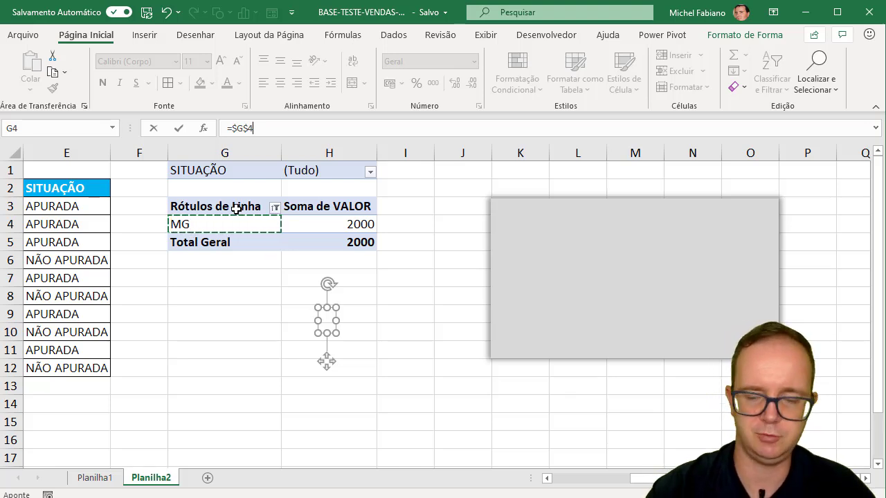
pyautogui.press('Return')
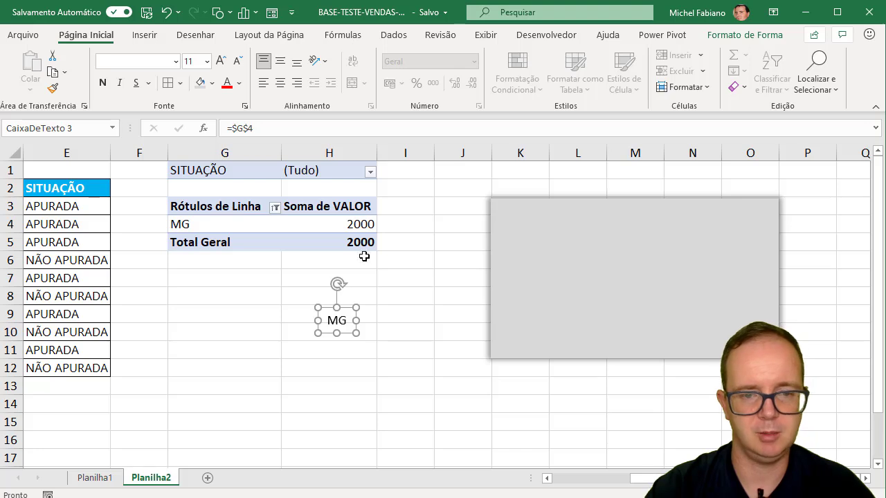
pyautogui.moveTo(348, 312); pyautogui.dragTo(629, 276)
pyautogui.click(647, 267)
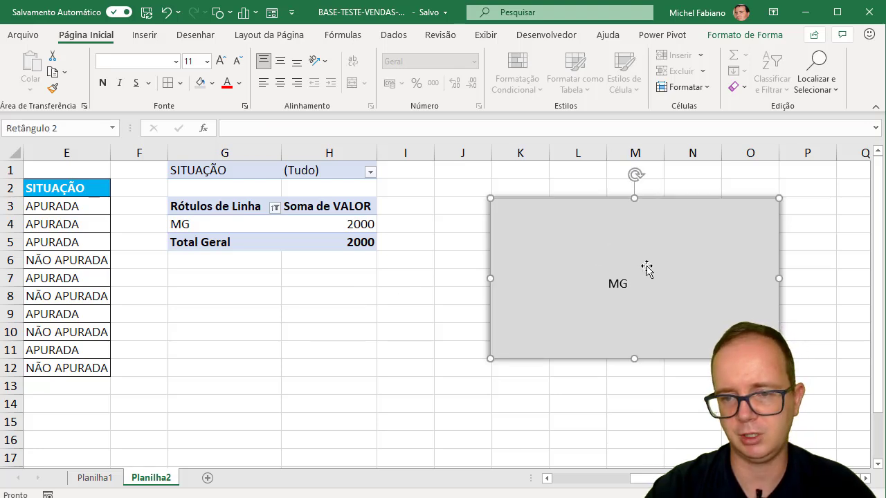
# Duplicate the MG label, relink the copy to =$H$4 to show 2000, and place it below MG
pyautogui.click(614, 284)
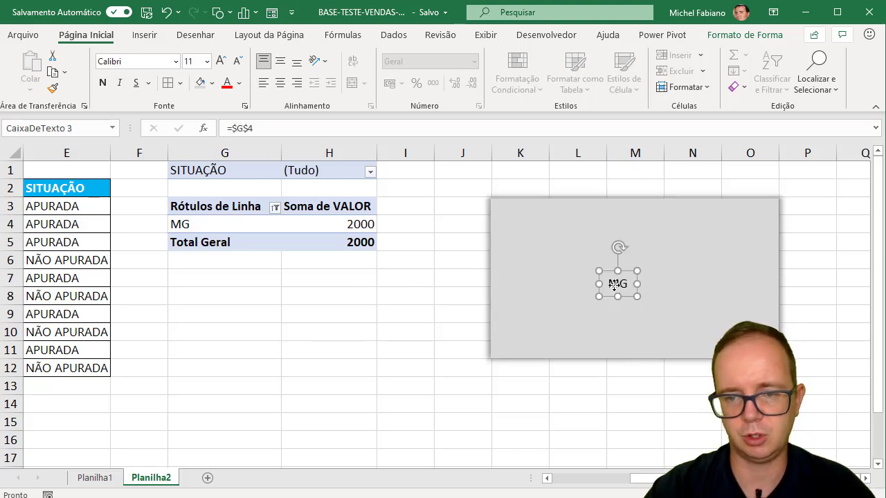
pyautogui.moveTo(627, 272); pyautogui.dragTo(647, 254)
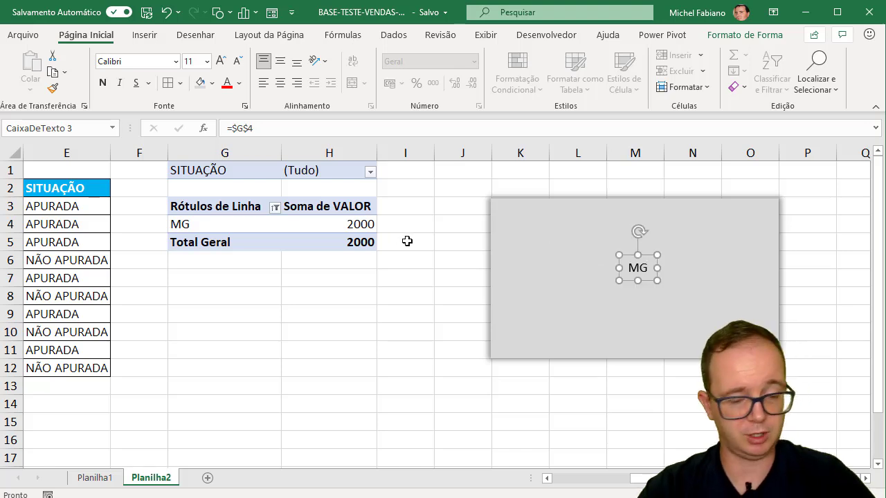
pyautogui.hotkey('ctrl', 'd')
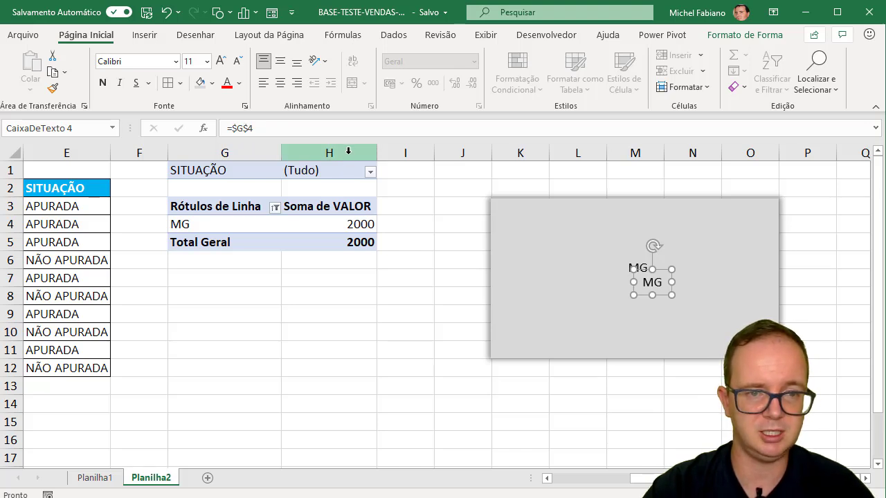
pyautogui.click(243, 128)
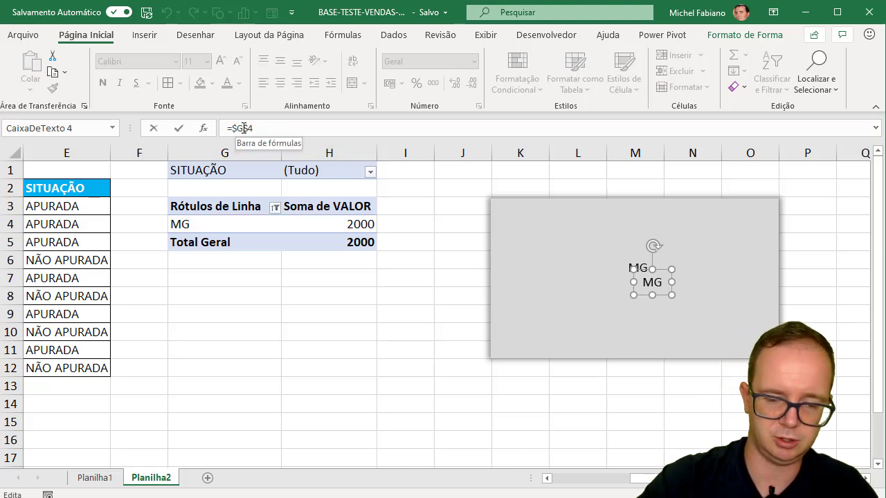
pyautogui.write('h')
pyautogui.press('Return')
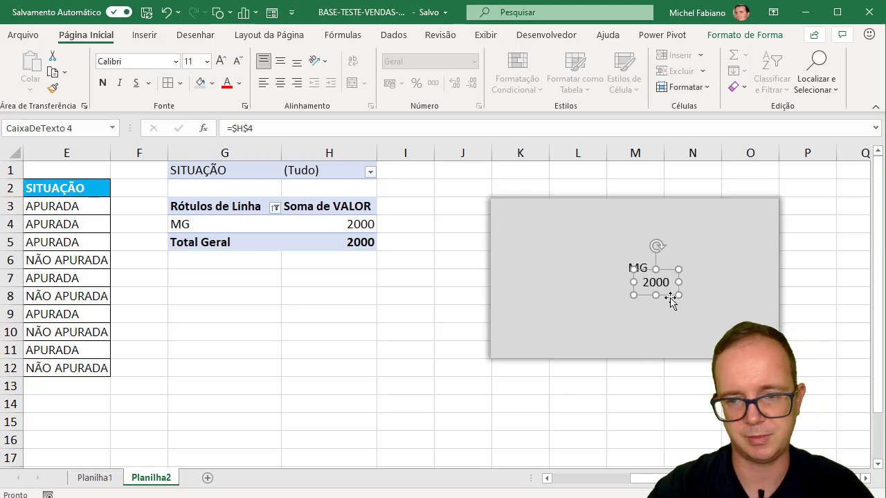
pyautogui.moveTo(669, 297); pyautogui.dragTo(652, 298)
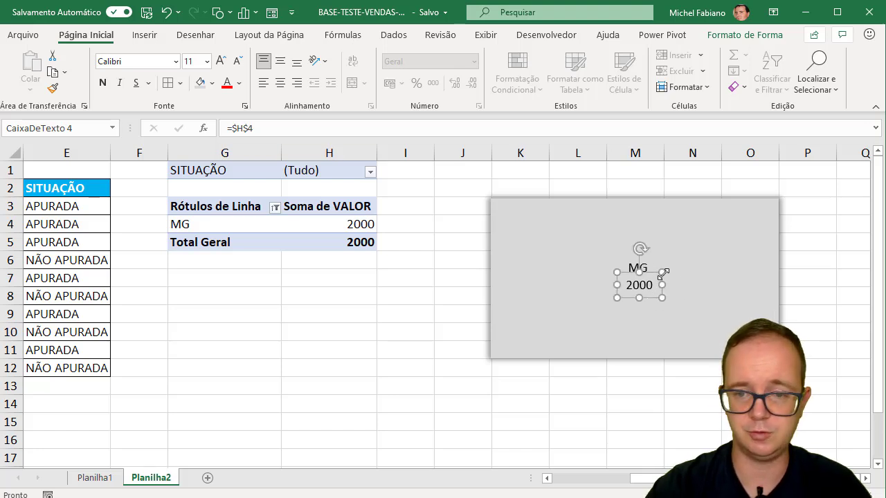
pyautogui.keyDown('ctrl'); pyautogui.click(647, 269); pyautogui.keyUp('ctrl')
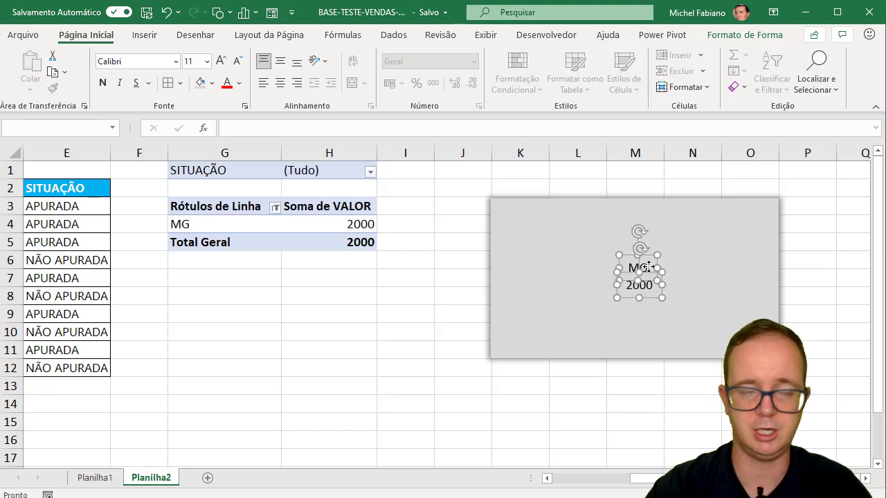
# Set both card labels to Segoe UI and increase their font size to 24
pyautogui.click(142, 64)
pyautogui.write('Segoe UI')
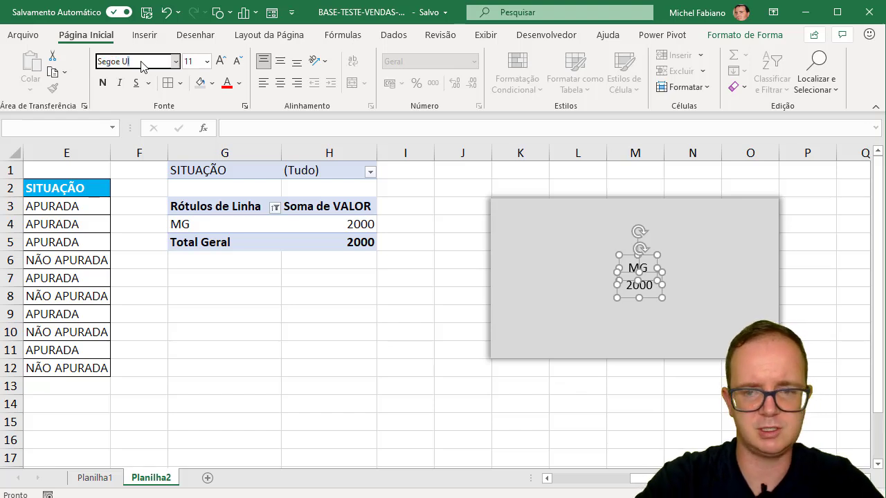
pyautogui.press('Return')
pyautogui.click(220, 61)
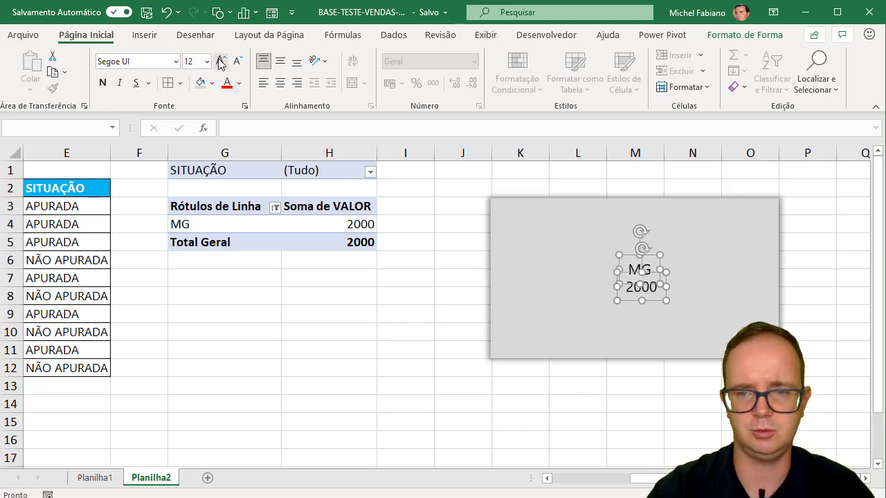
pyautogui.click(221, 61)
pyautogui.click(220, 61)
# Stack MG above the 2000 label and apply the Contábil accounting format to H4
pyautogui.click(472, 382)
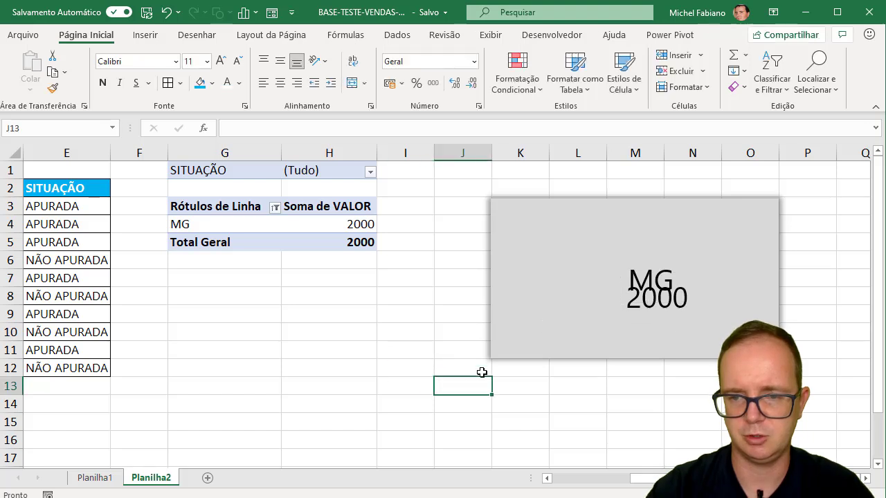
pyautogui.moveTo(647, 275); pyautogui.dragTo(630, 279)
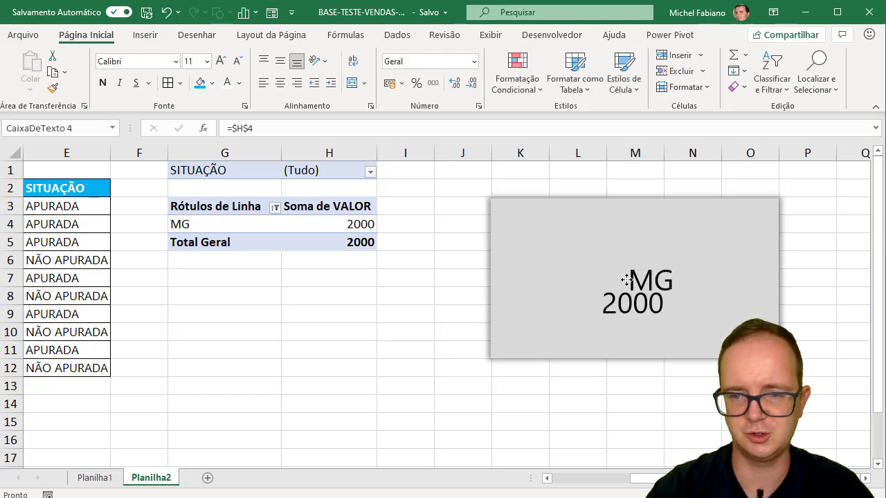
pyautogui.moveTo(666, 275); pyautogui.dragTo(656, 257)
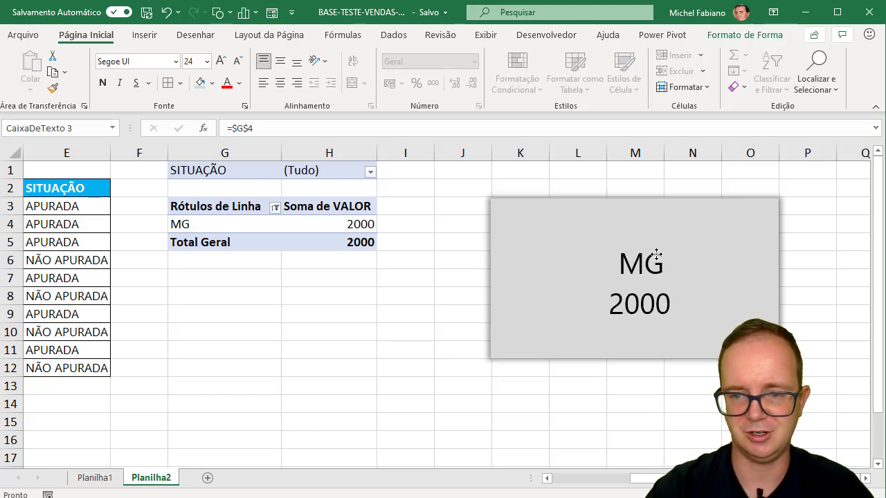
pyautogui.click(637, 301)
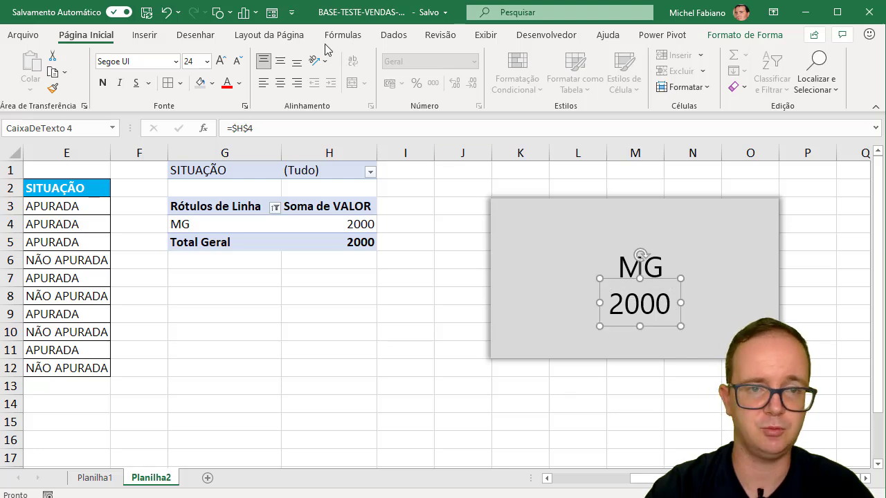
pyautogui.click(346, 224)
pyautogui.click(390, 83)
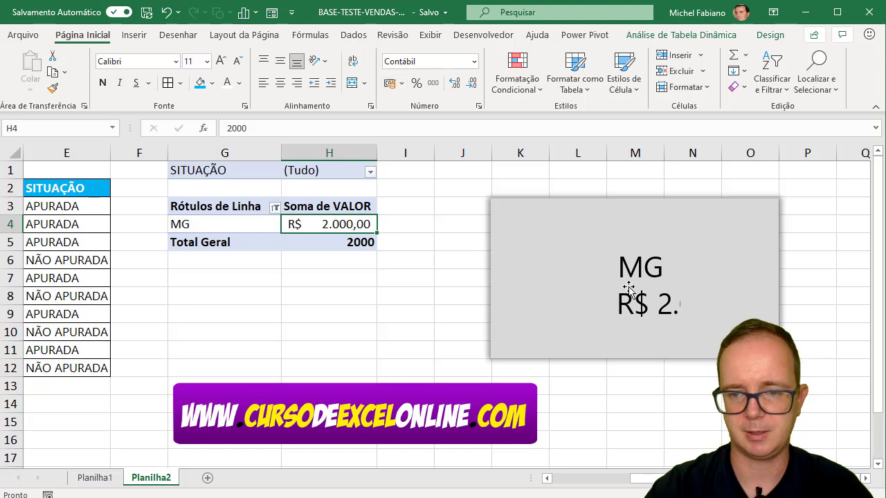
# Stretch the value label to the card edges, centre R$ 2.000,00 both ways, and shrink it to 20 pt
pyautogui.click(634, 315)
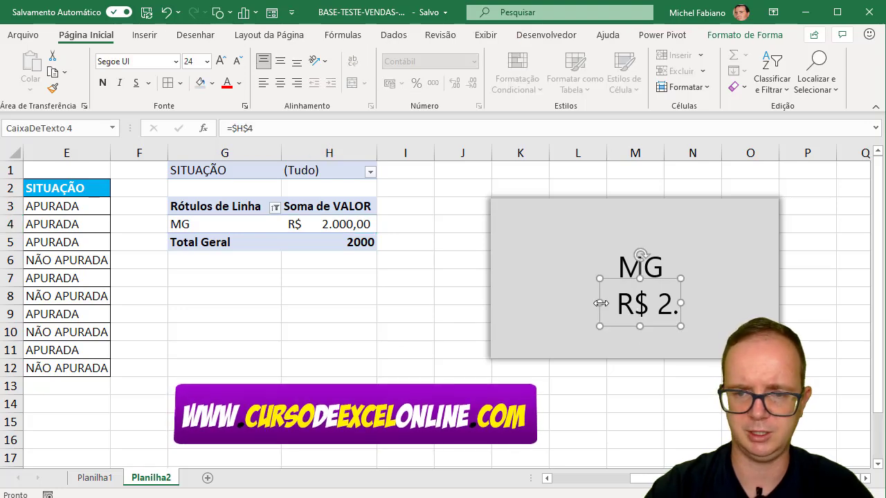
pyautogui.moveTo(601, 304); pyautogui.dragTo(523, 303)
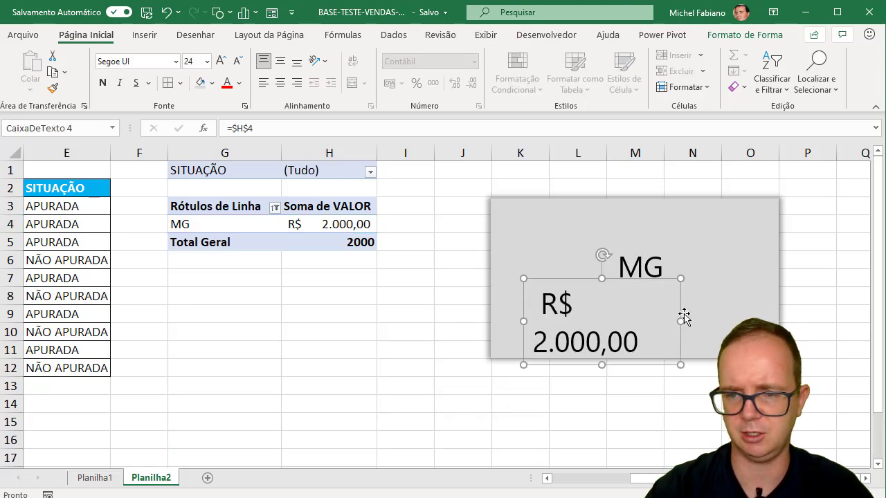
pyautogui.moveTo(681, 317); pyautogui.dragTo(780, 316)
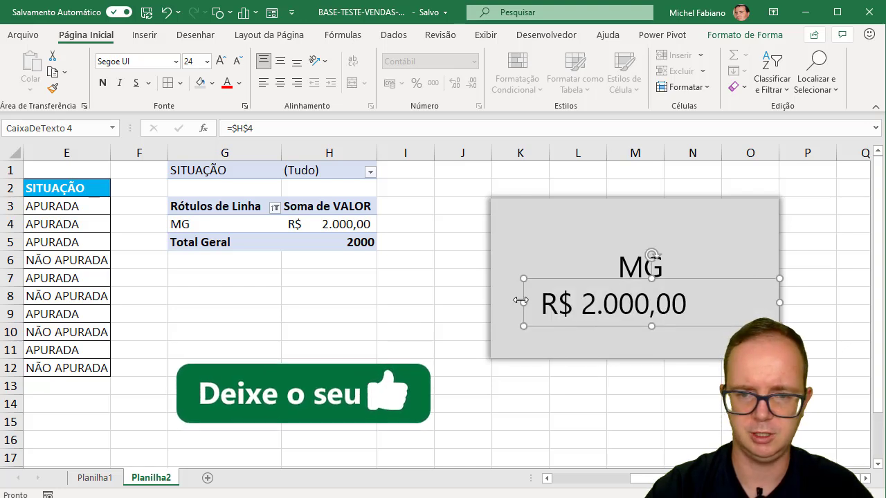
pyautogui.moveTo(520, 300); pyautogui.dragTo(490, 302)
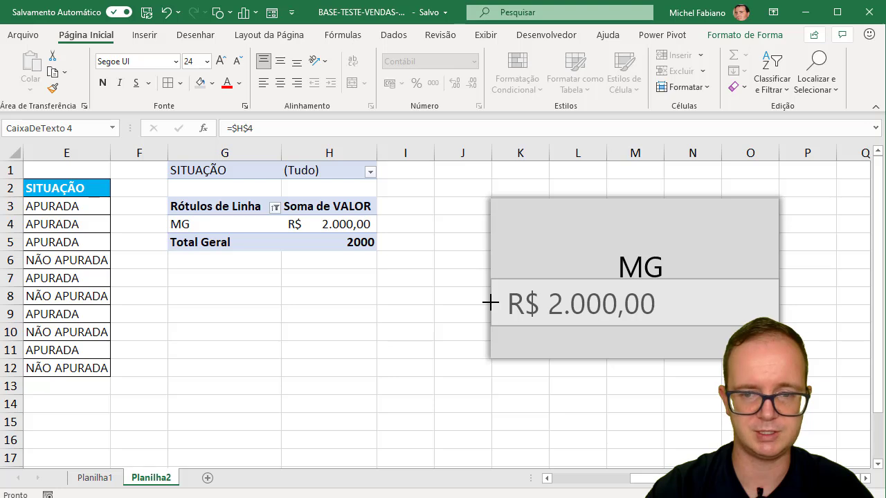
pyautogui.click(280, 83)
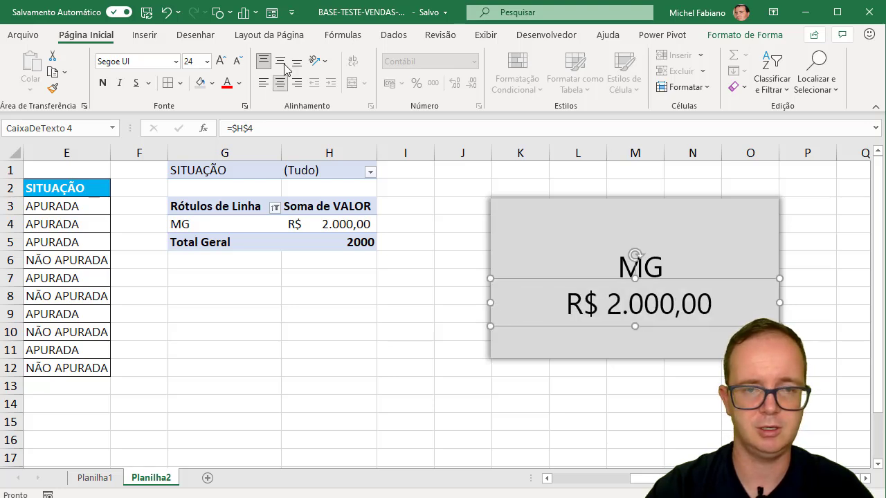
pyautogui.click(282, 66)
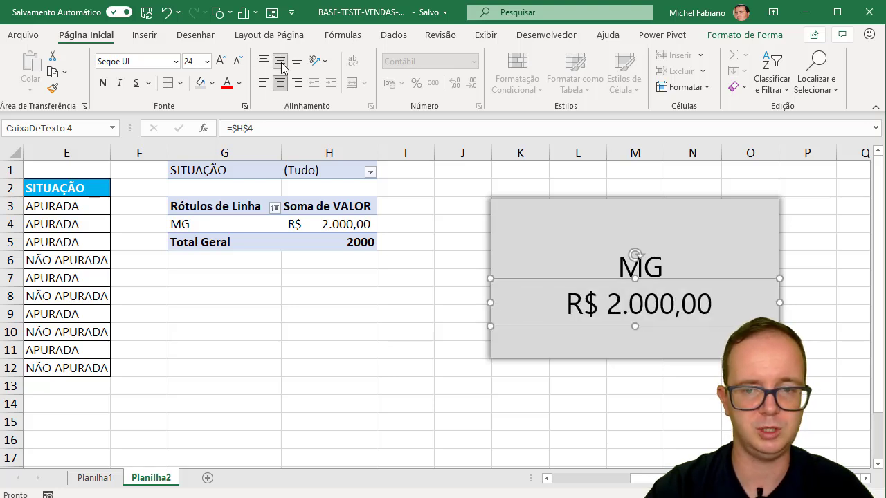
pyautogui.click(238, 61)
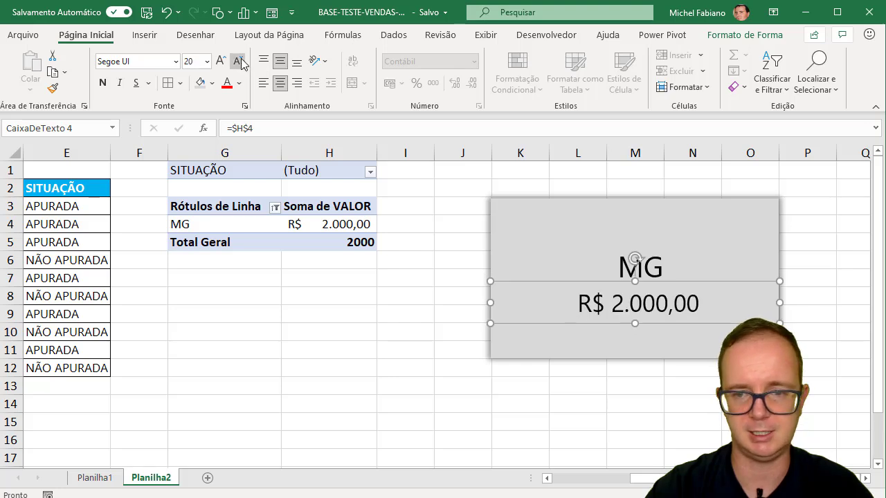
pyautogui.click(238, 61)
pyautogui.click(237, 61)
# Widen the MG label to the card edges and make it bold, 32-point and centred
pyautogui.click(664, 265)
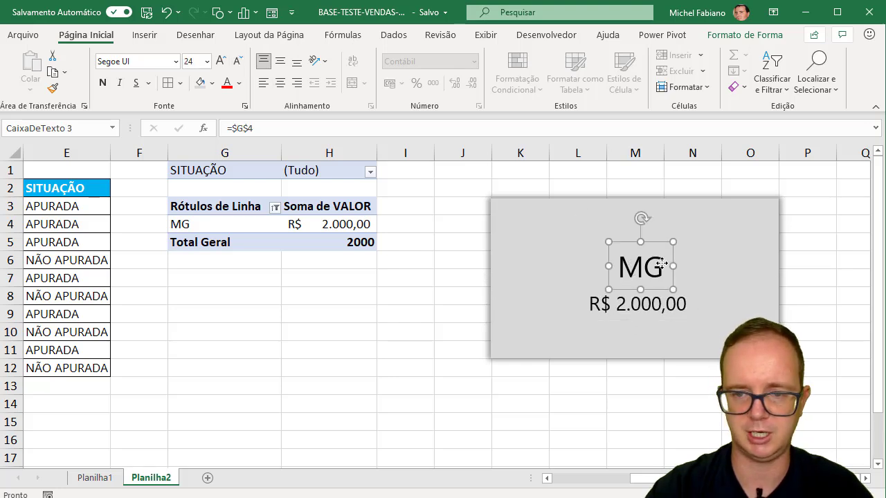
pyautogui.moveTo(611, 266); pyautogui.dragTo(491, 266)
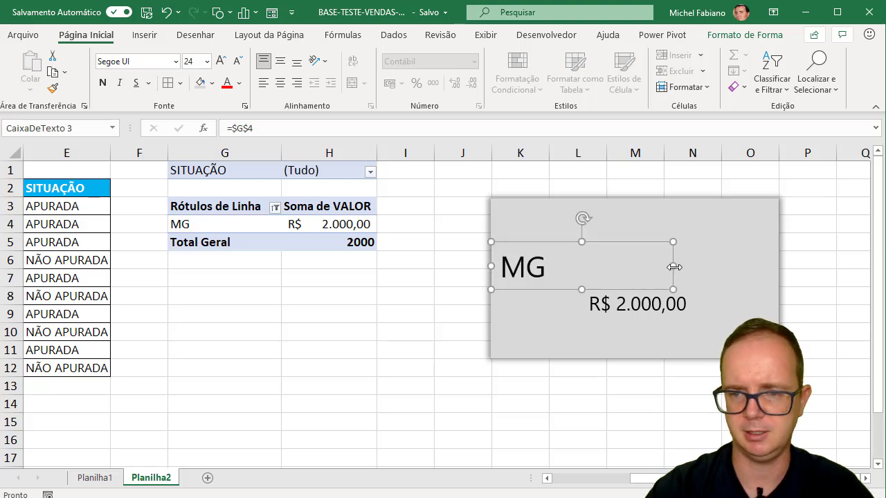
pyautogui.moveTo(676, 266); pyautogui.dragTo(778, 266)
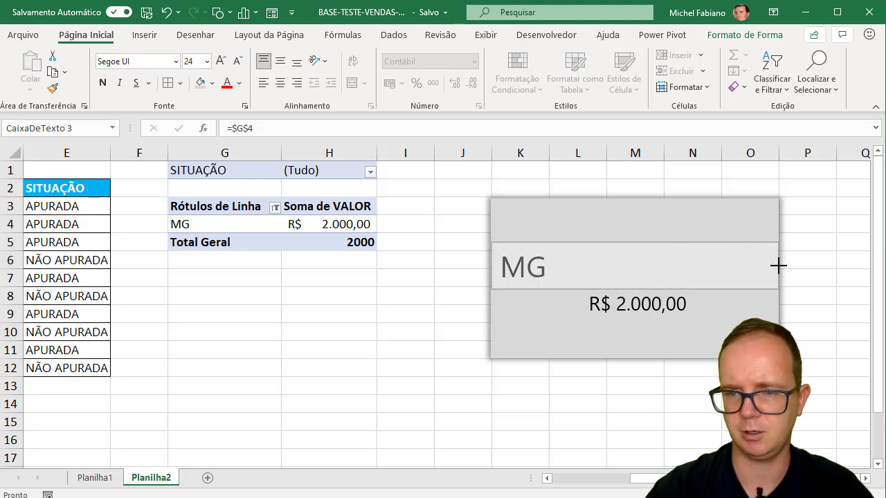
pyautogui.click(102, 82)
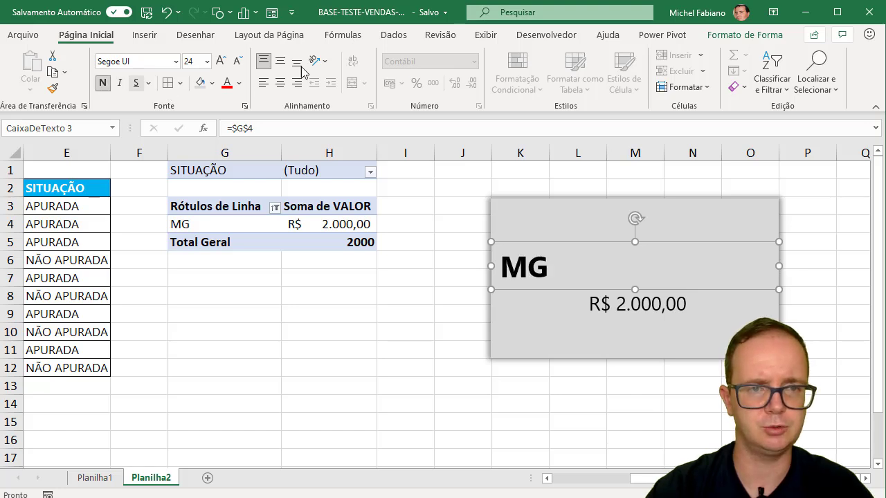
pyautogui.click(221, 62)
pyautogui.click(221, 62)
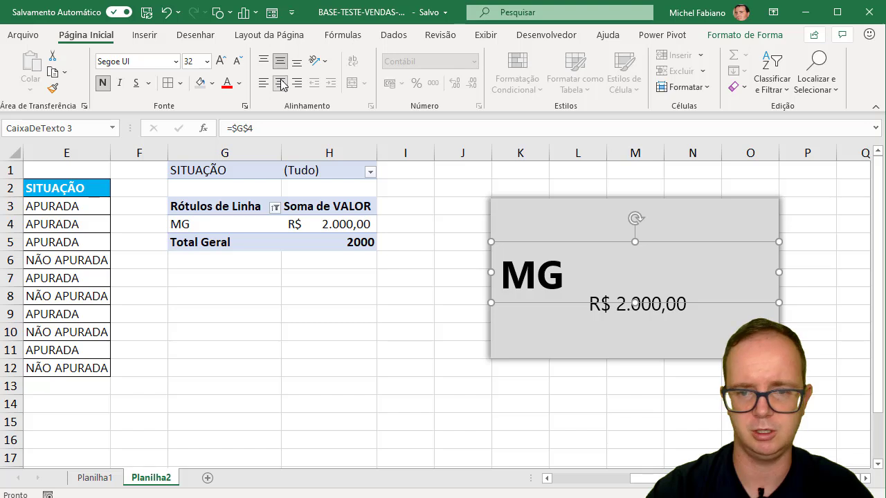
pyautogui.click(280, 82)
pyautogui.click(314, 299)
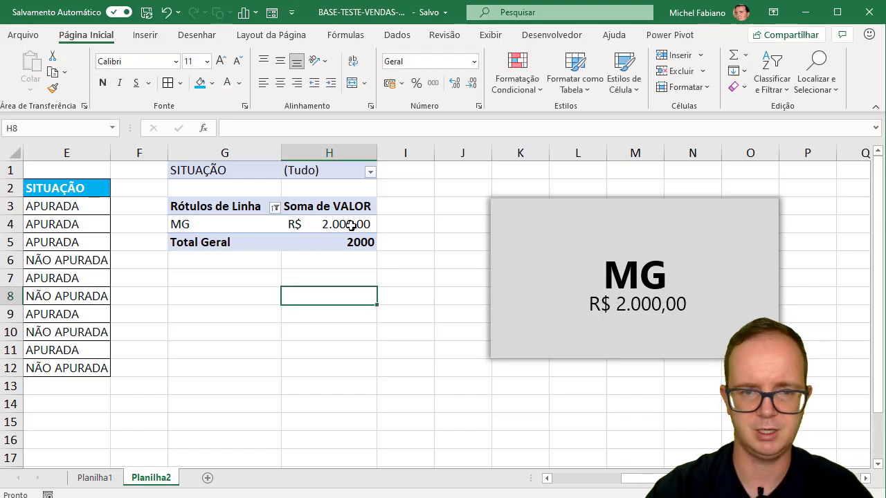
# Filter SITUAÇÃO to APURADA and apply the accounting format to the value in H4
pyautogui.click(371, 173)
pyautogui.click(265, 229)
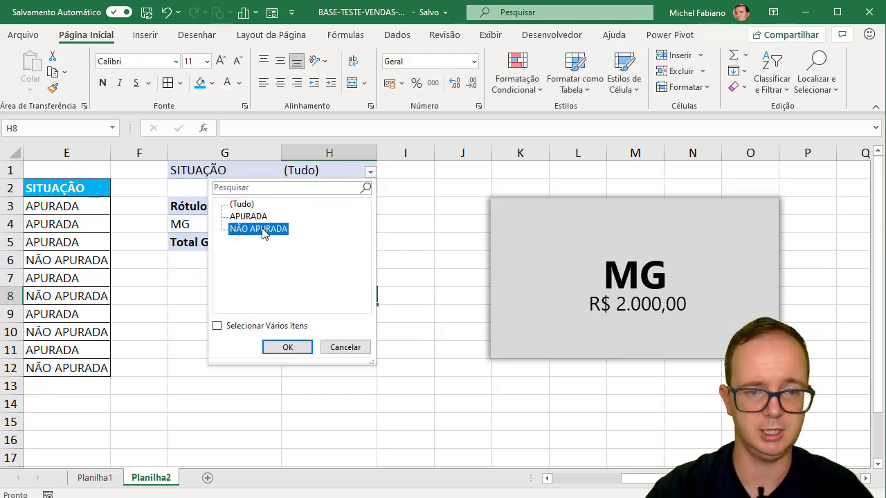
pyautogui.click(264, 217)
pyautogui.click(287, 348)
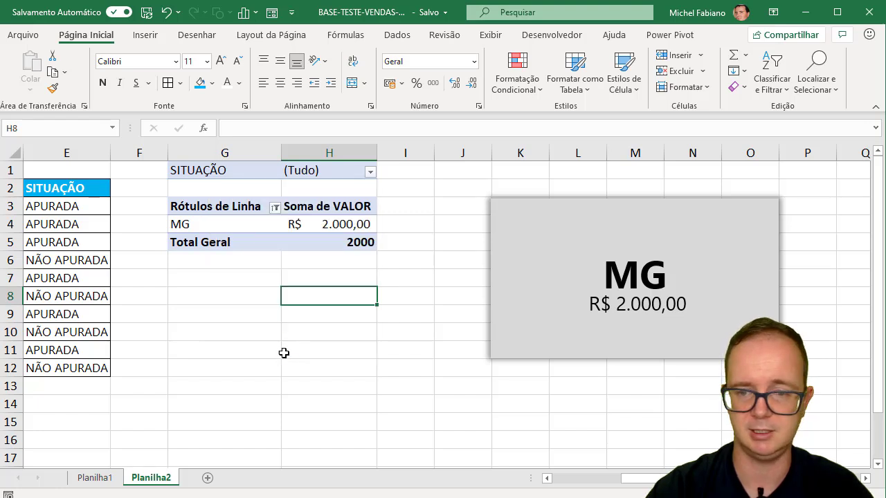
pyautogui.click(366, 224)
pyautogui.click(391, 83)
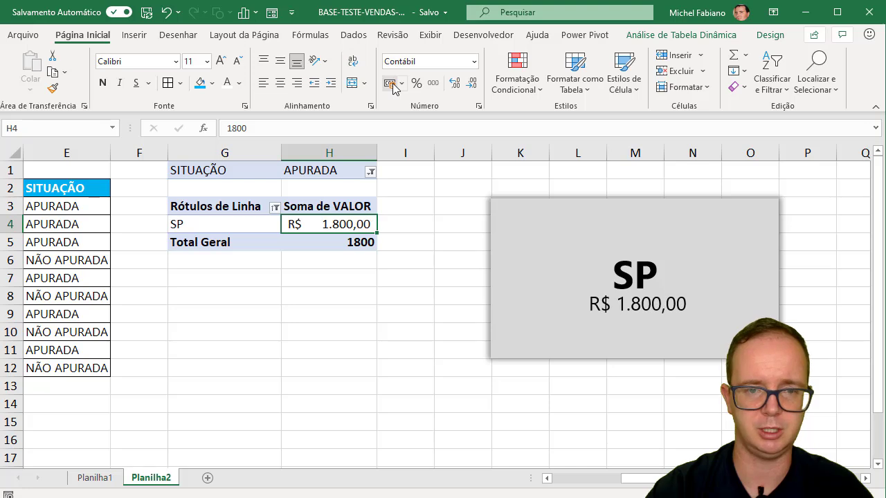
# Switch the SITUAÇÃO filter to NÃO APURADA so the card shows MG at R$ 2.000,00
pyautogui.click(372, 172)
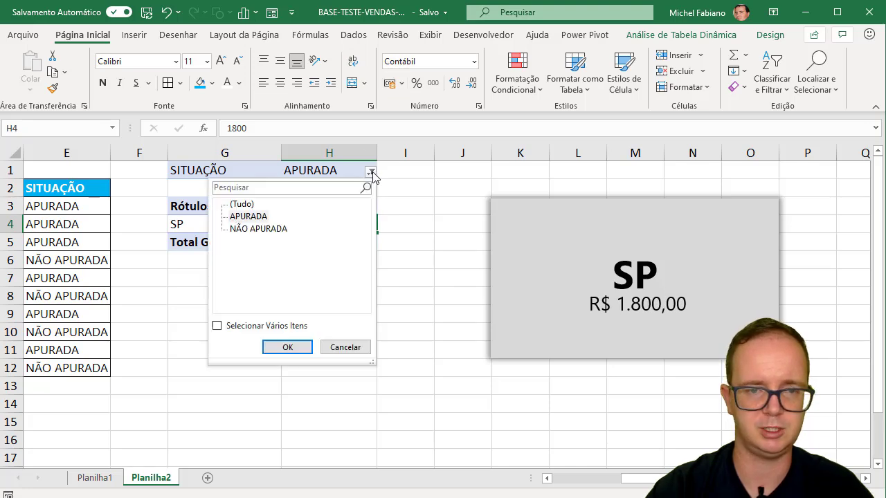
pyautogui.click(255, 230)
pyautogui.click(286, 348)
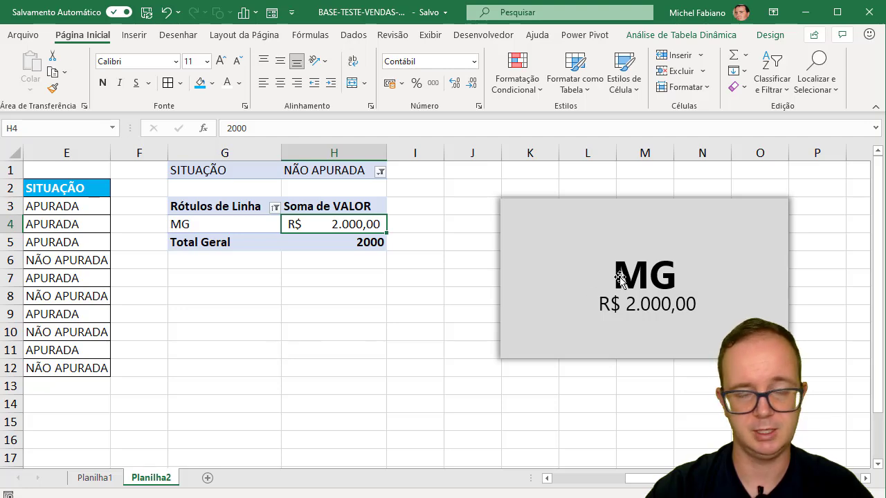
pyautogui.click(135, 36)
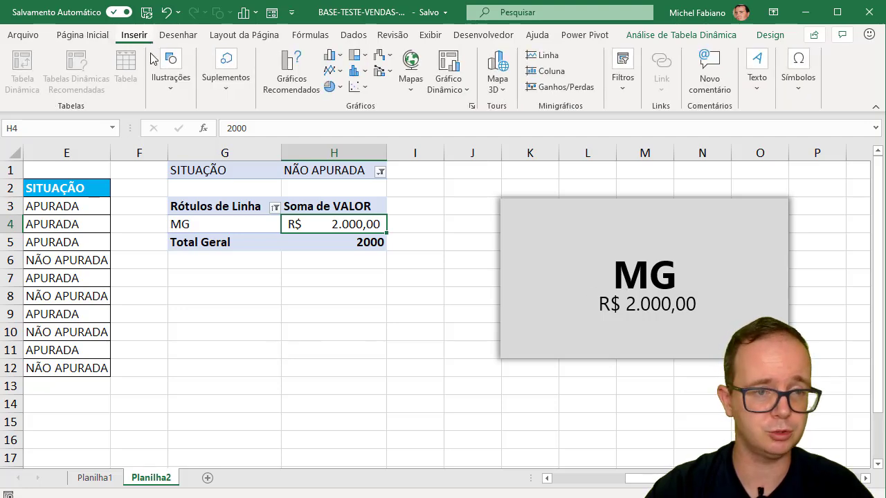
# Draw a rectangle across the card's top and type MELHOR DESEMPENHO in capitals
pyautogui.click(163, 83)
pyautogui.click(199, 156)
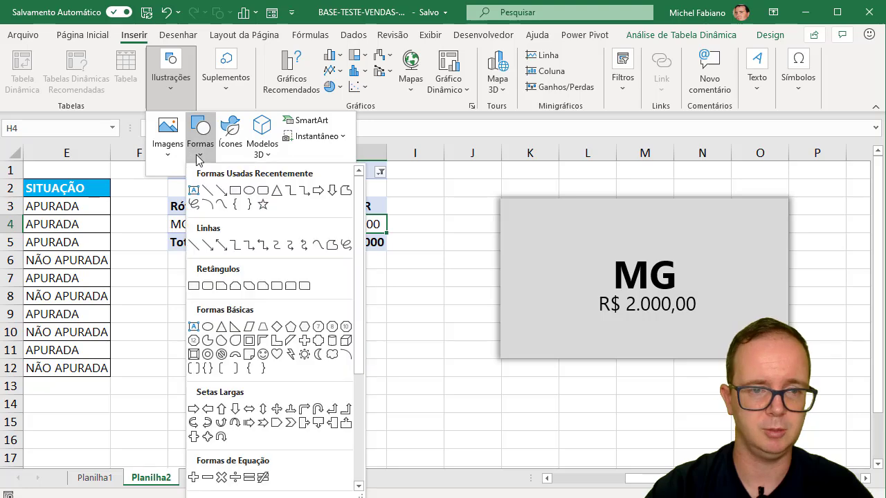
pyautogui.click(229, 187)
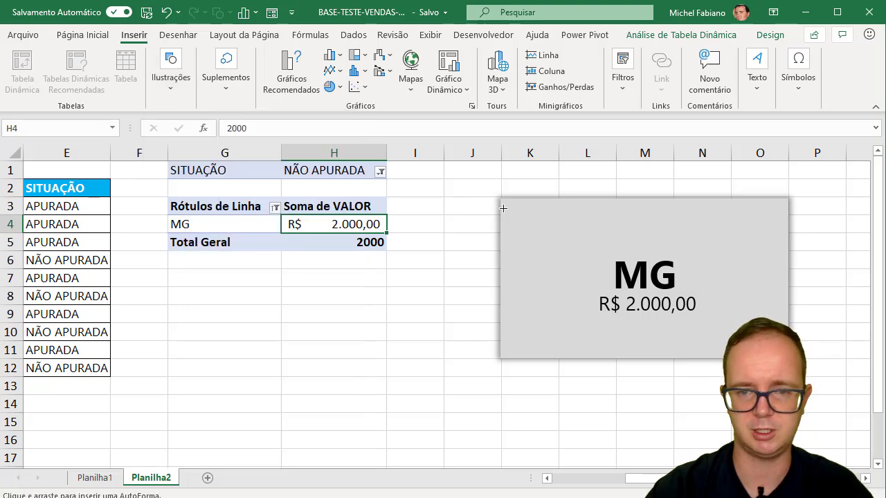
pyautogui.moveTo(547, 253); pyautogui.dragTo(710, 238)
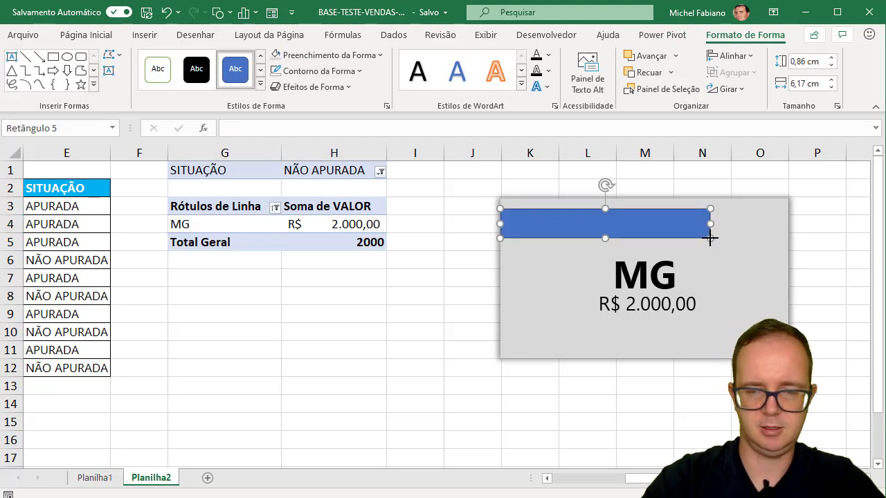
pyautogui.write('m')
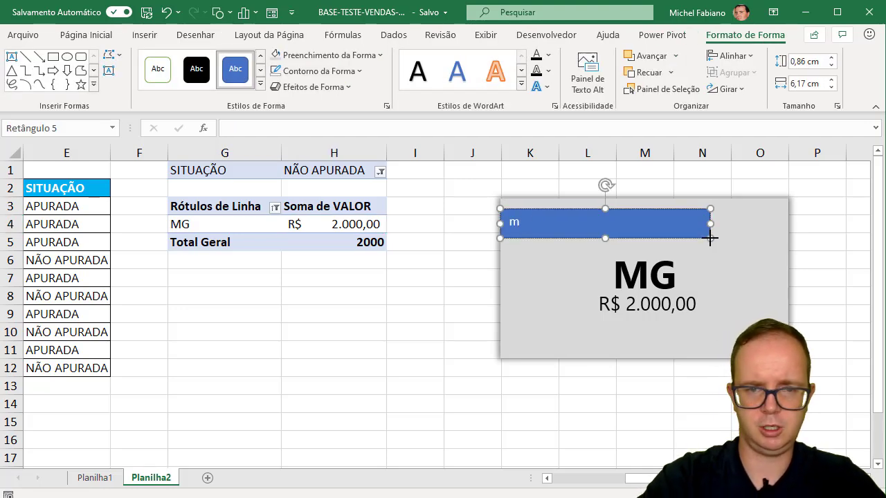
pyautogui.press('BackSpace')
pyautogui.press('capslock')
pyautogui.write('MELHOR DESEMPENHO')
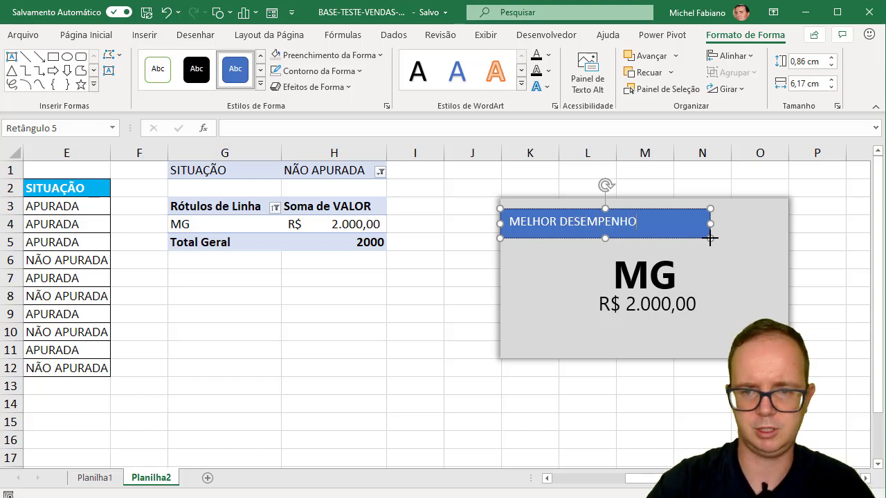
# Give the header rectangle a dark fill with no outline
pyautogui.click(678, 208)
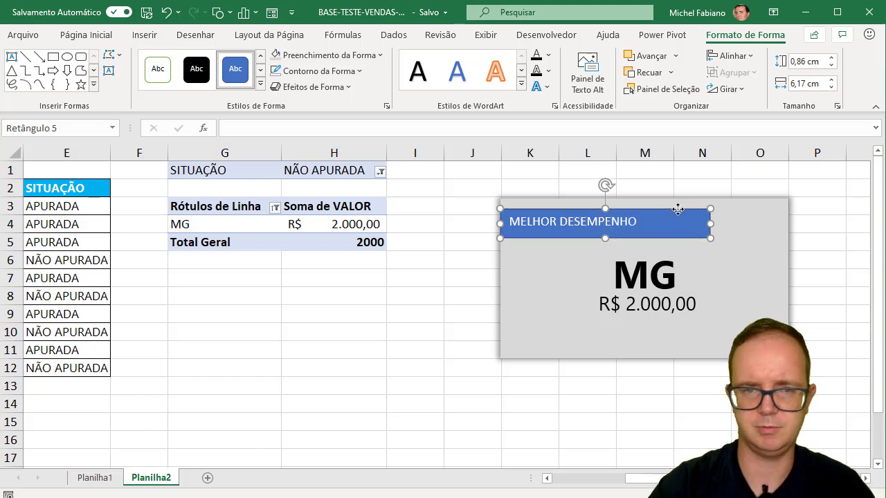
pyautogui.click(291, 55)
pyautogui.click(290, 158)
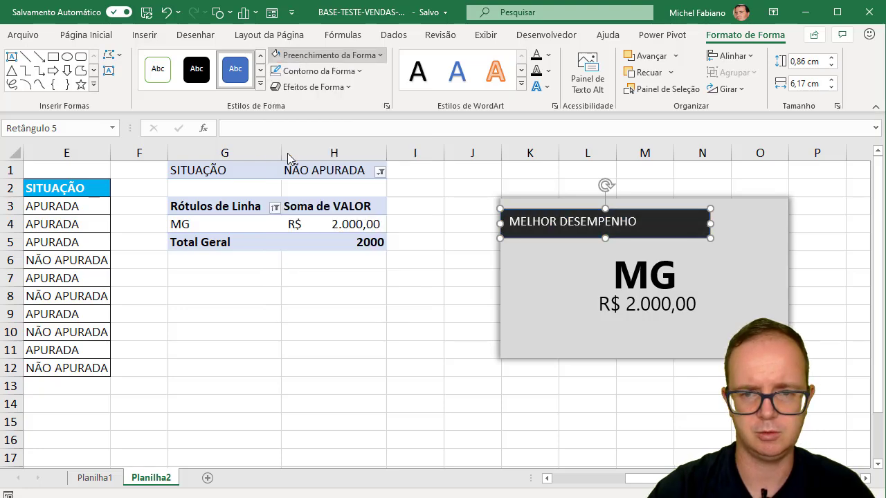
pyautogui.click(321, 70)
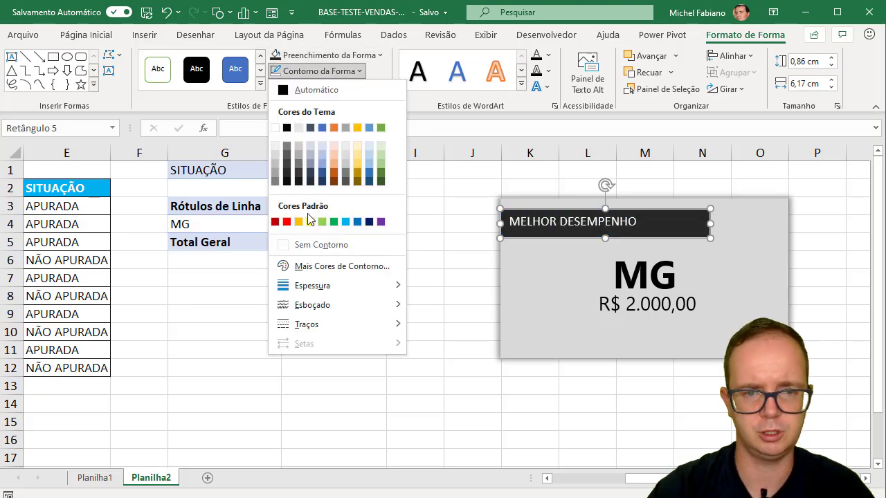
pyautogui.click(314, 245)
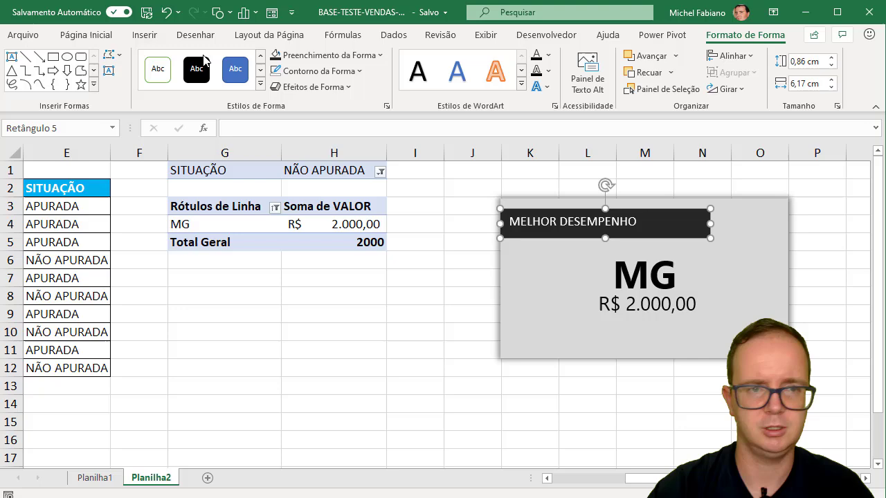
# Make the header text left-aligned, bold and 16 pt
pyautogui.click(109, 38)
pyautogui.click(279, 82)
pyautogui.click(280, 60)
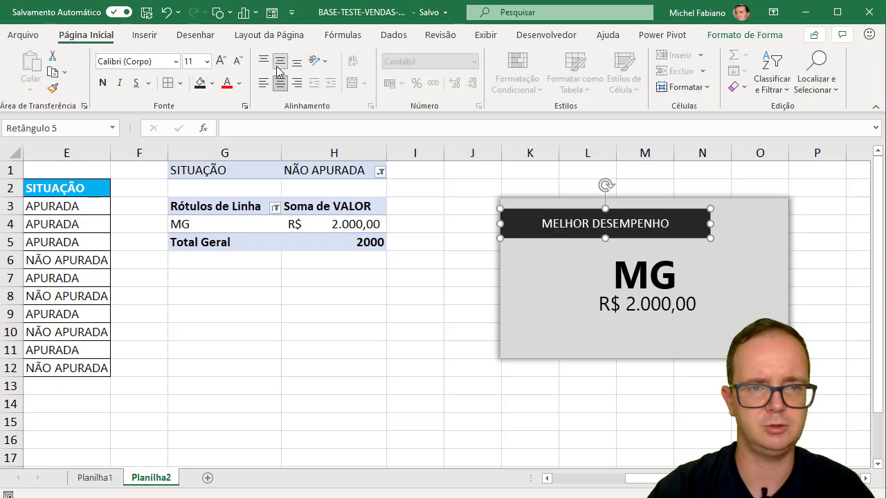
pyautogui.click(264, 83)
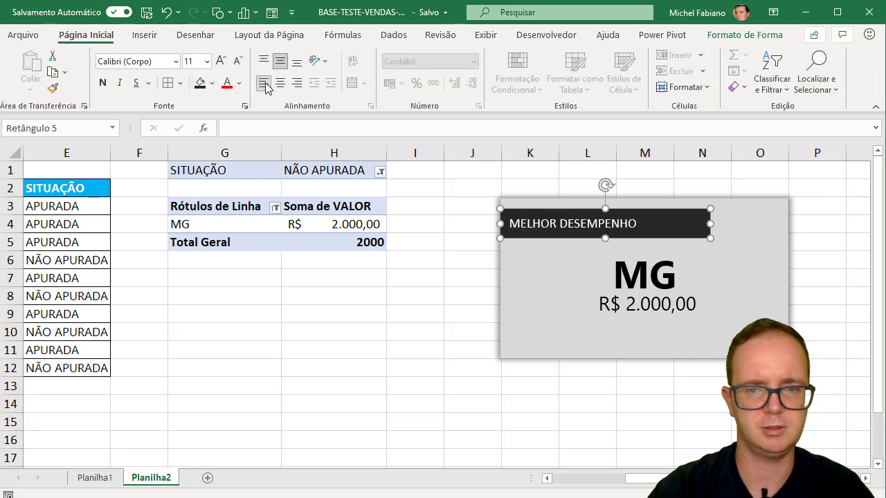
pyautogui.click(101, 83)
pyautogui.click(220, 61)
pyautogui.click(220, 61)
pyautogui.click(220, 61)
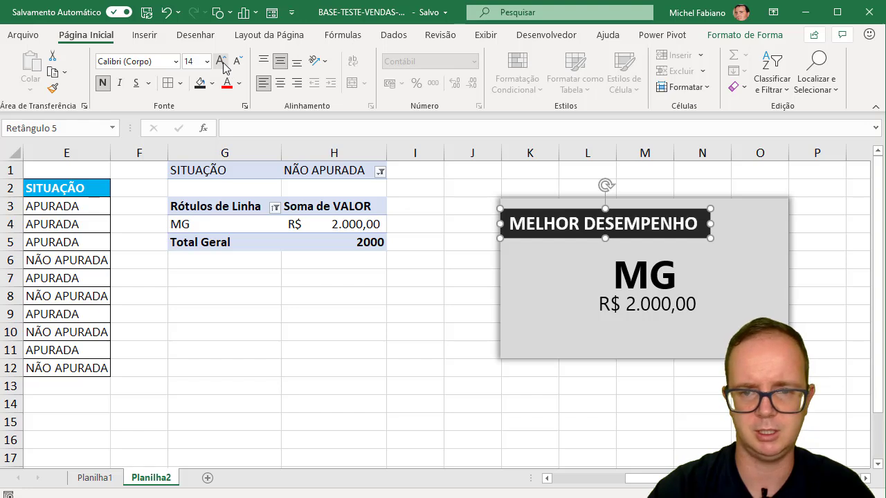
# Set the header font to Segoe UI and widen the header so the text fits
pyautogui.click(164, 62)
pyautogui.write('Sego')
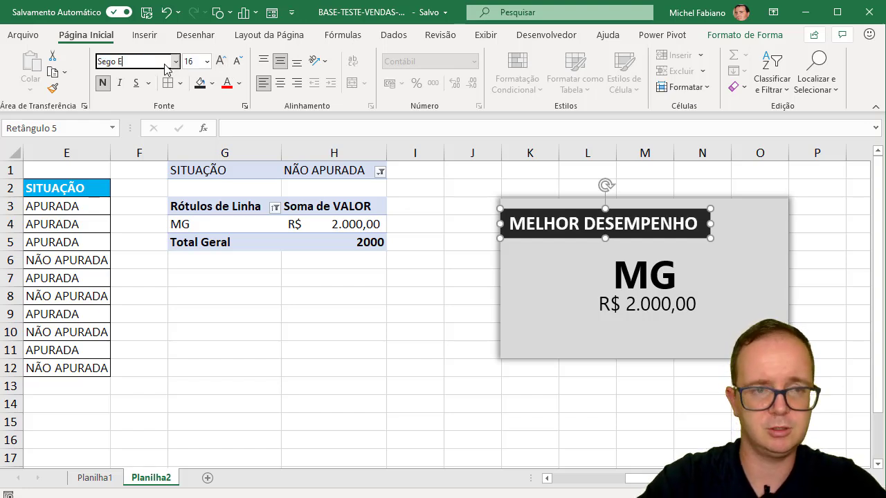
pyautogui.write('e')
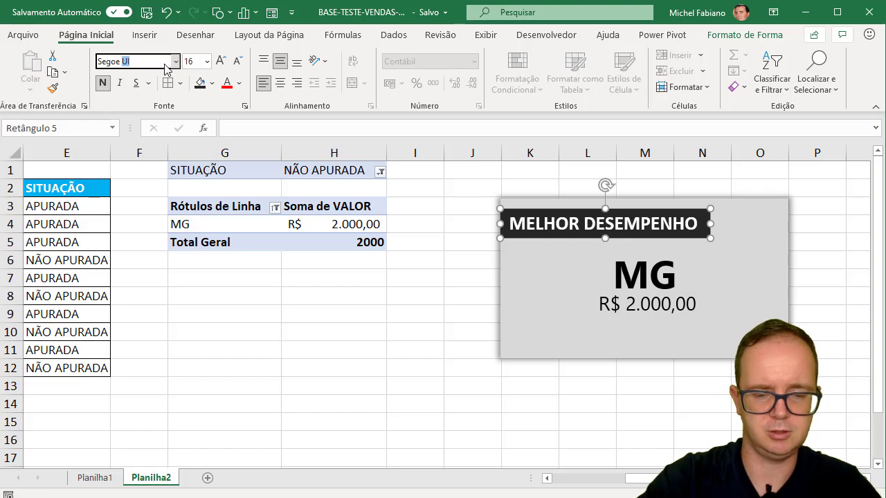
pyautogui.press('Return')
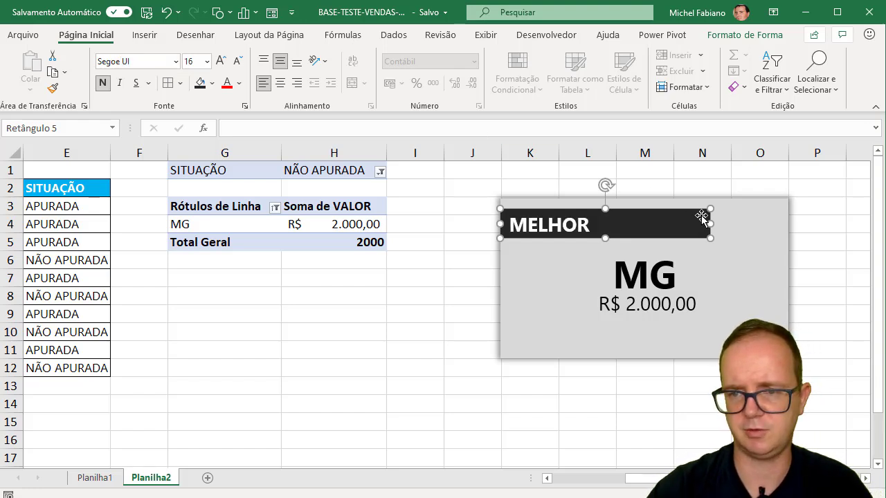
pyautogui.moveTo(730, 223); pyautogui.dragTo(758, 224)
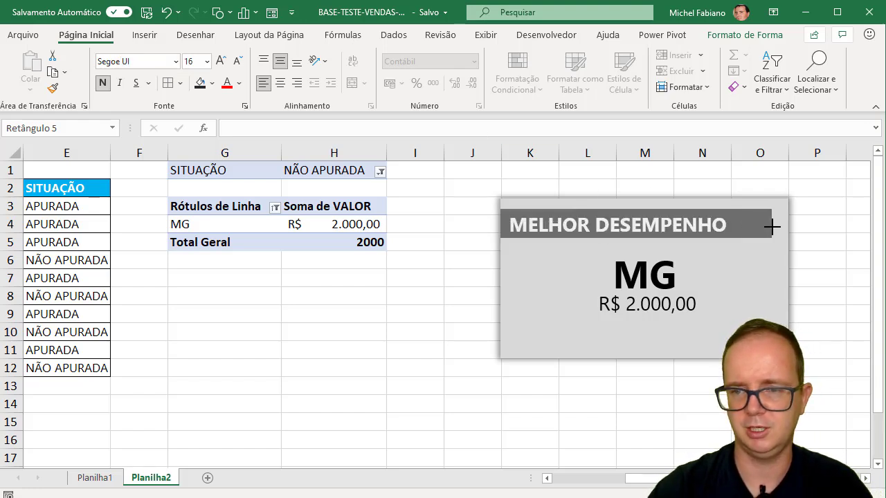
pyautogui.click(430, 291)
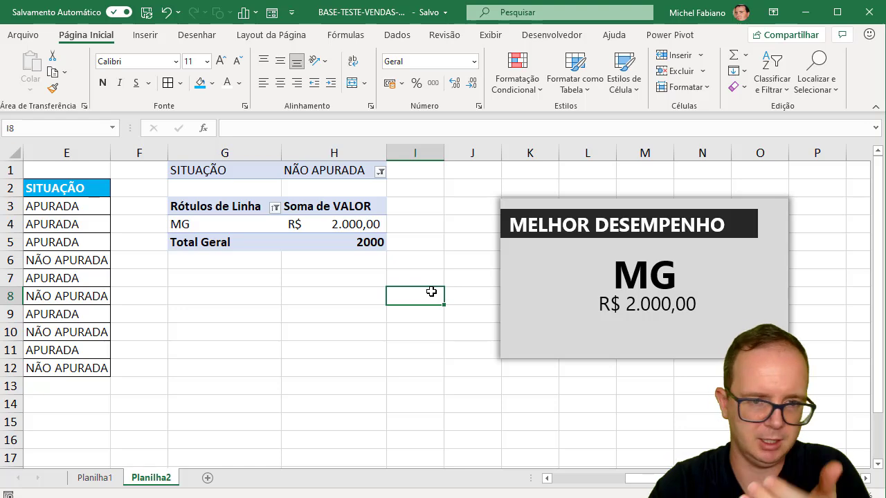
# Review the row-label value filter without changes, then bring up the Illustrations list under Inserir
pyautogui.click(275, 207)
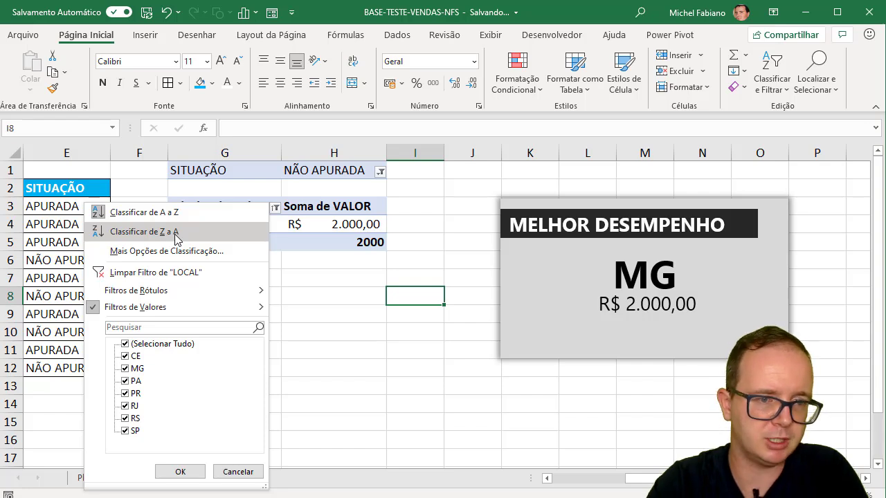
pyautogui.moveTo(177, 314)
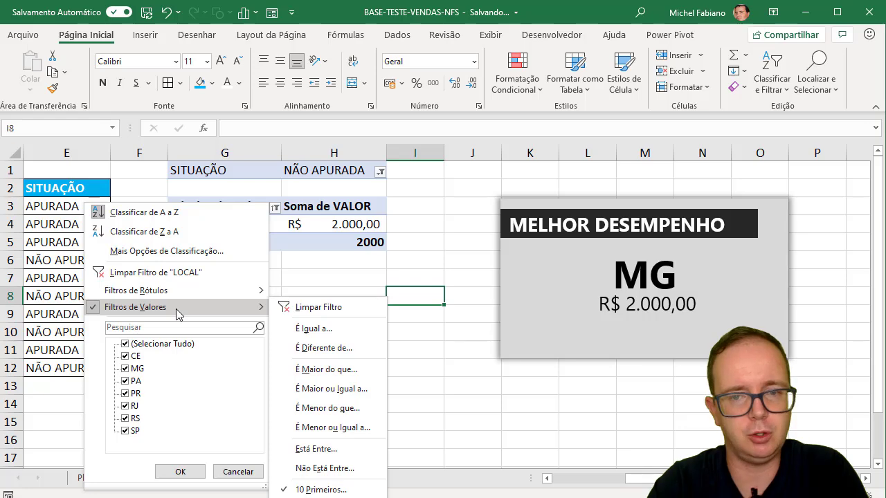
pyautogui.click(444, 337)
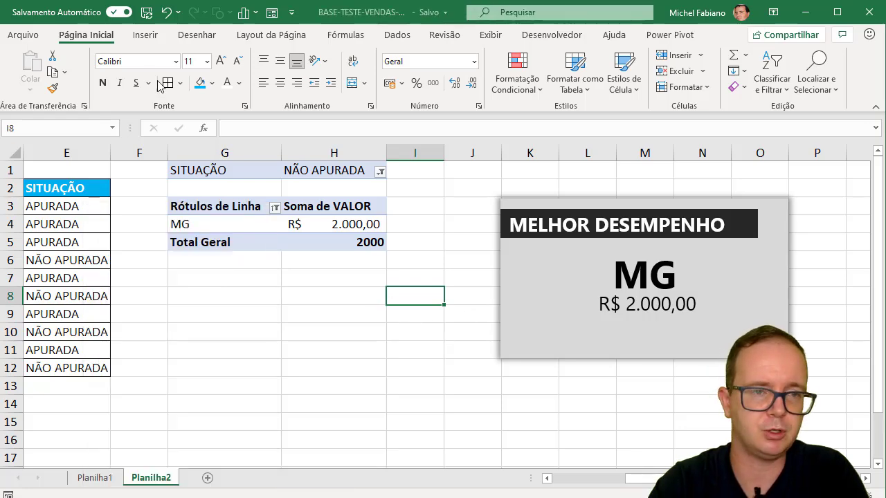
pyautogui.click(146, 36)
pyautogui.click(167, 87)
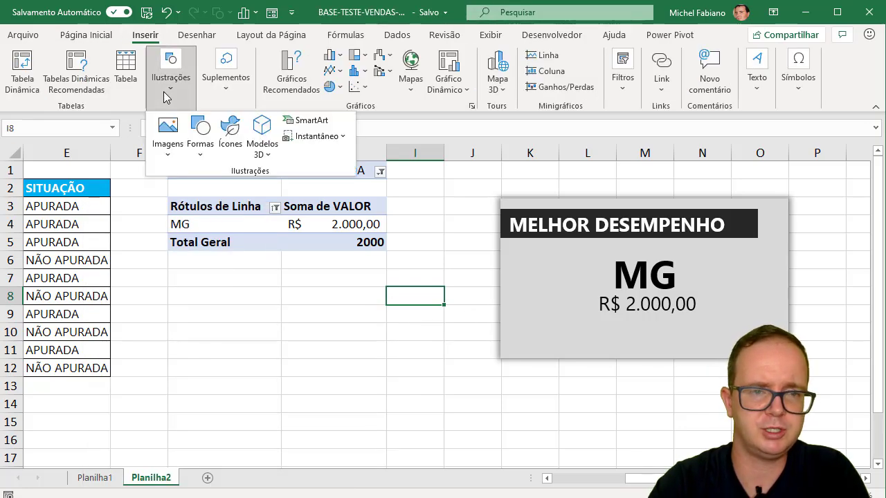
# Search the icon library for MAPA and insert the black Asia–Australia globe icon
pyautogui.click(228, 141)
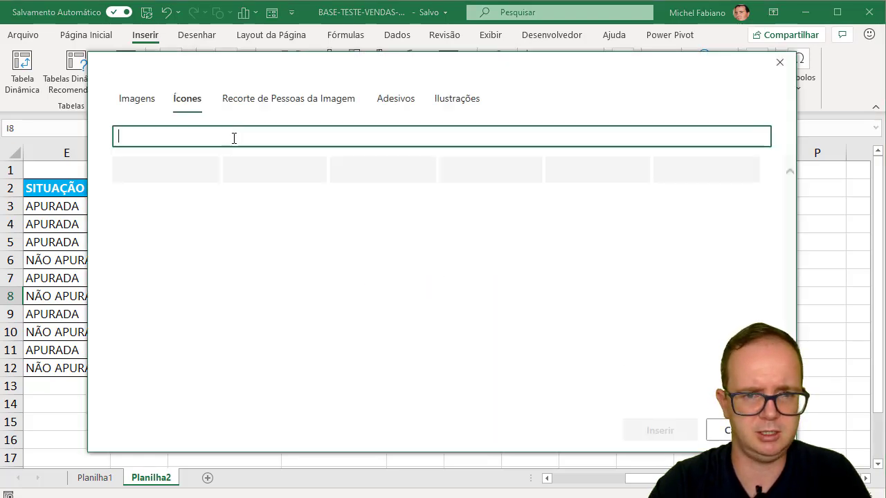
pyautogui.write('LOCAL')
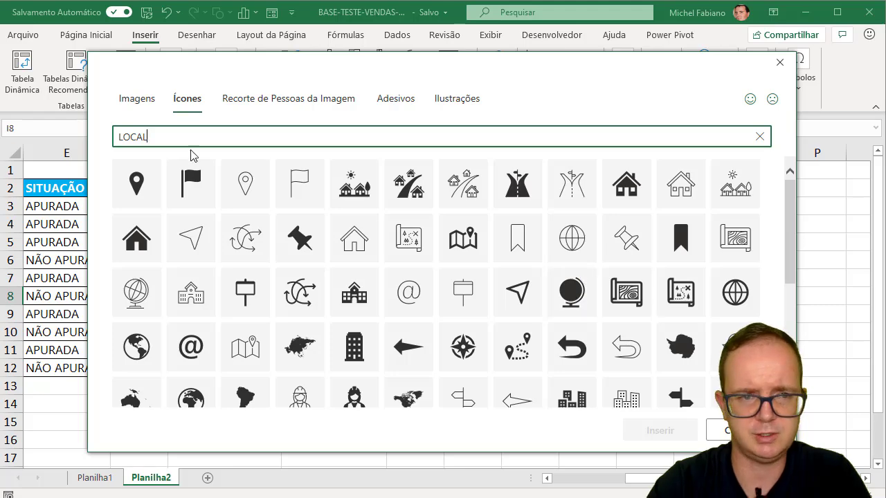
pyautogui.doubleClick(185, 136)
pyautogui.write('MAPA')
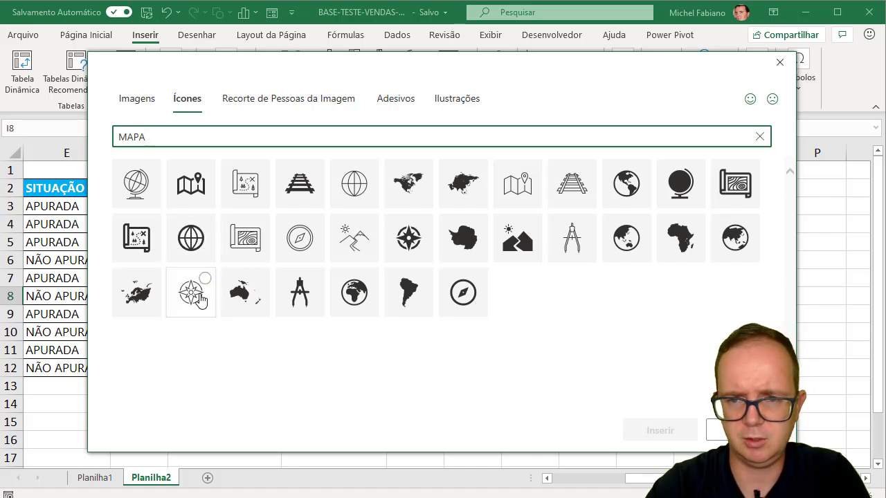
pyautogui.click(622, 240)
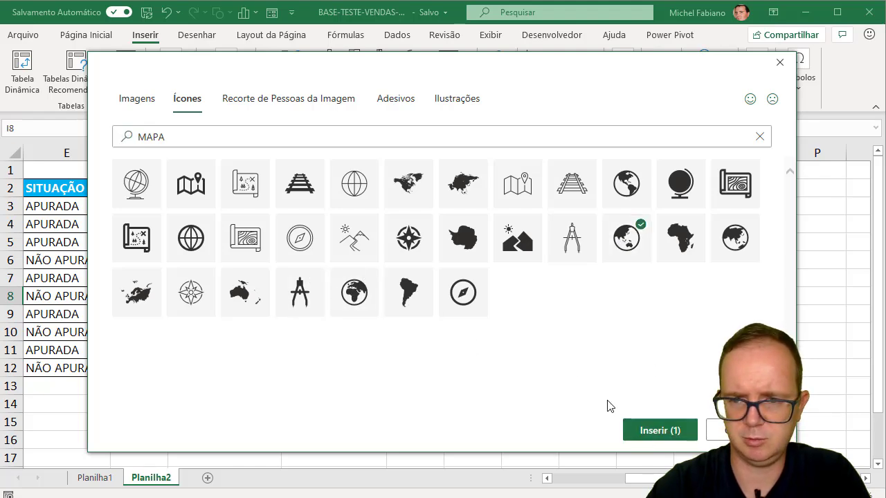
pyautogui.click(657, 441)
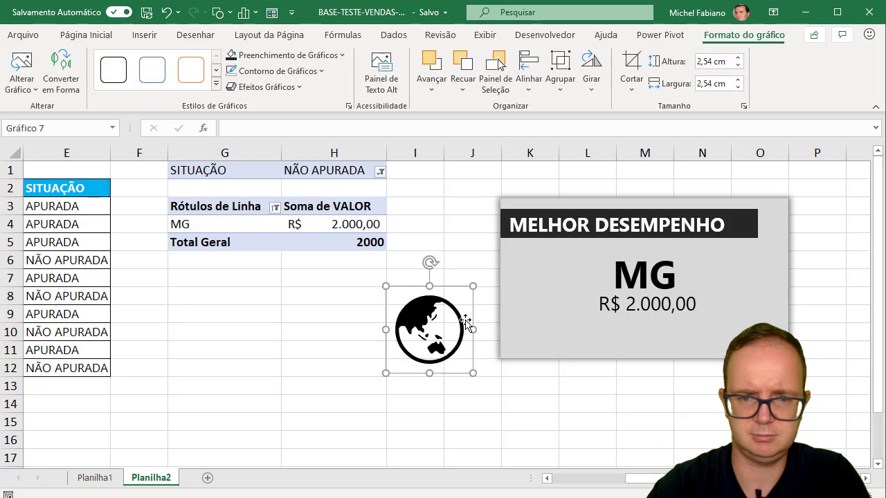
# Move the globe icon onto the card and give it a light grey fill
pyautogui.moveTo(448, 328); pyautogui.dragTo(575, 280)
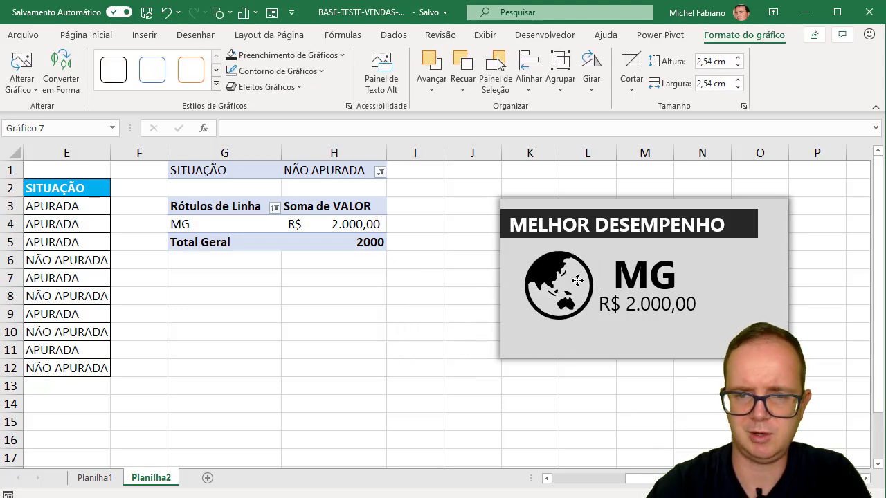
pyautogui.click(342, 55)
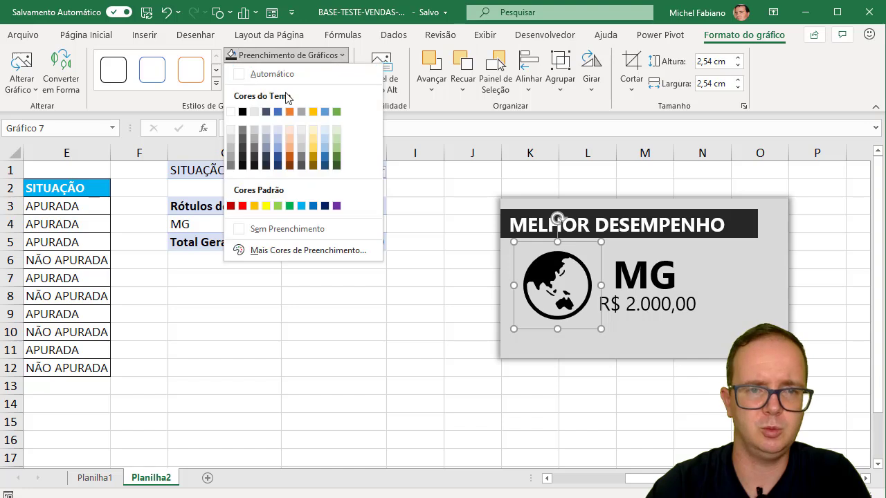
pyautogui.click(232, 133)
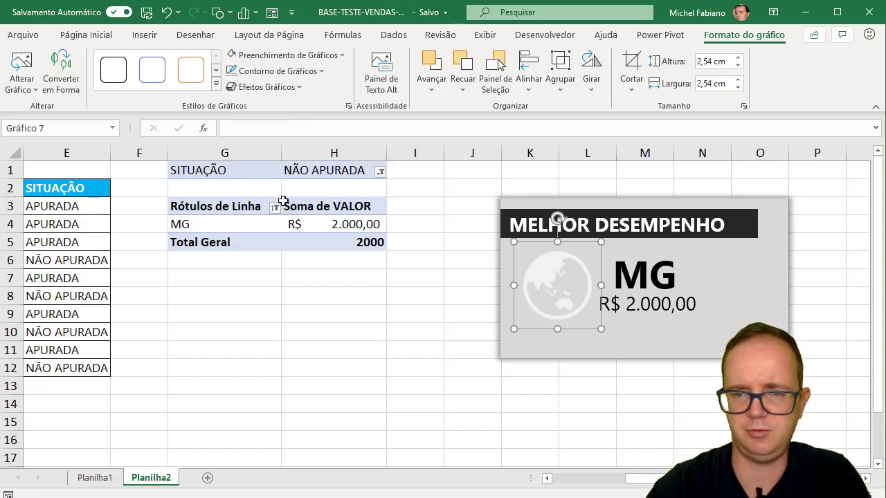
# Position the globe over MG and layer it behind the card's text
pyautogui.click(352, 313)
pyautogui.moveTo(560, 287); pyautogui.dragTo(609, 281)
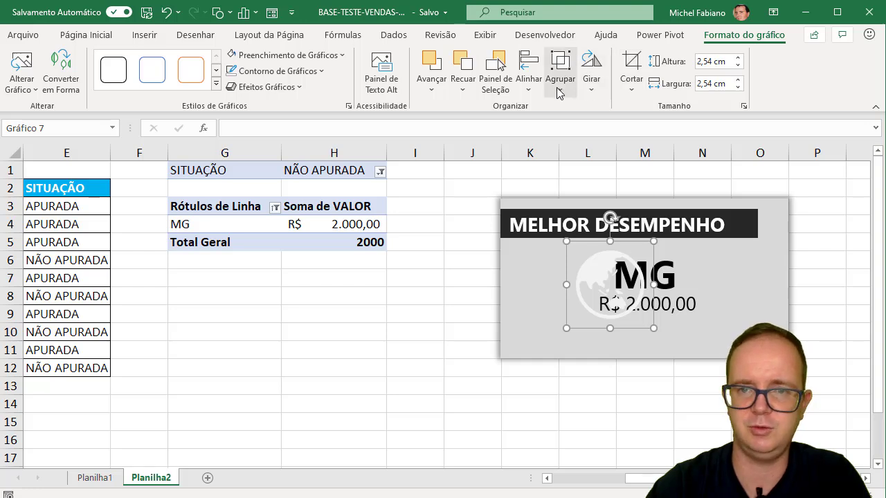
pyautogui.click(462, 66)
pyautogui.click(462, 66)
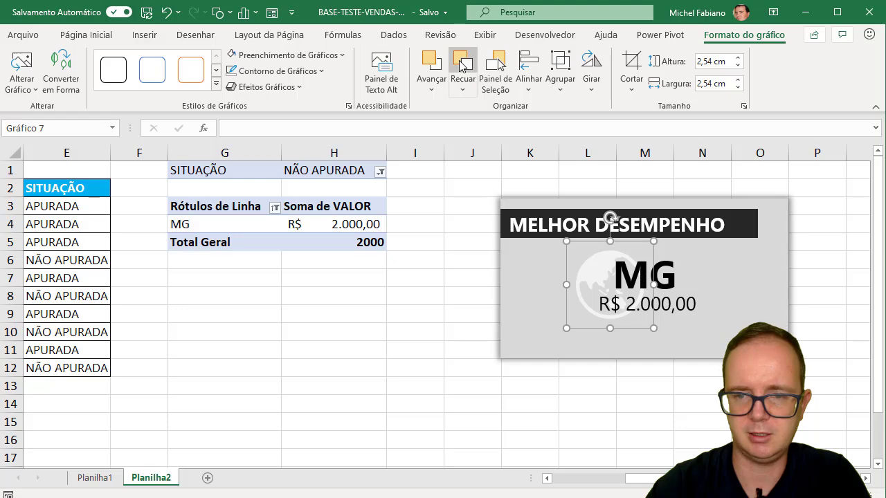
pyautogui.click(430, 64)
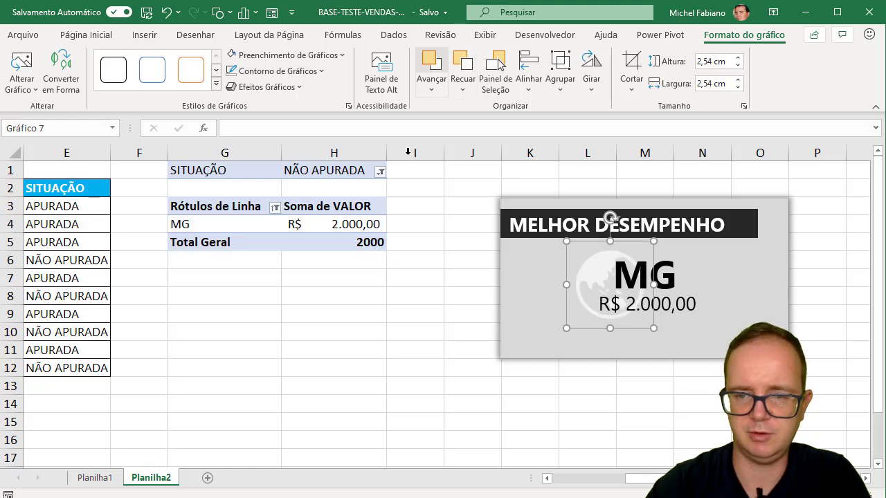
pyautogui.click(411, 294)
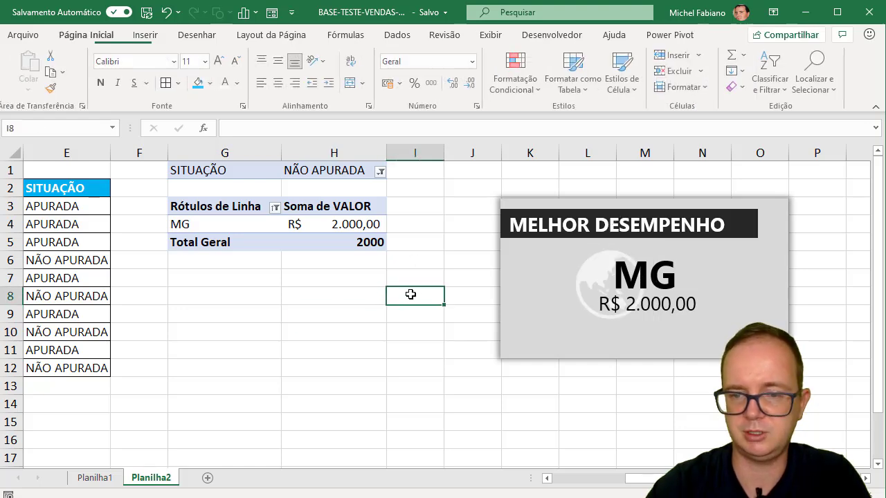
# Draw a rectangle shape below the pivot table
pyautogui.click(644, 304)
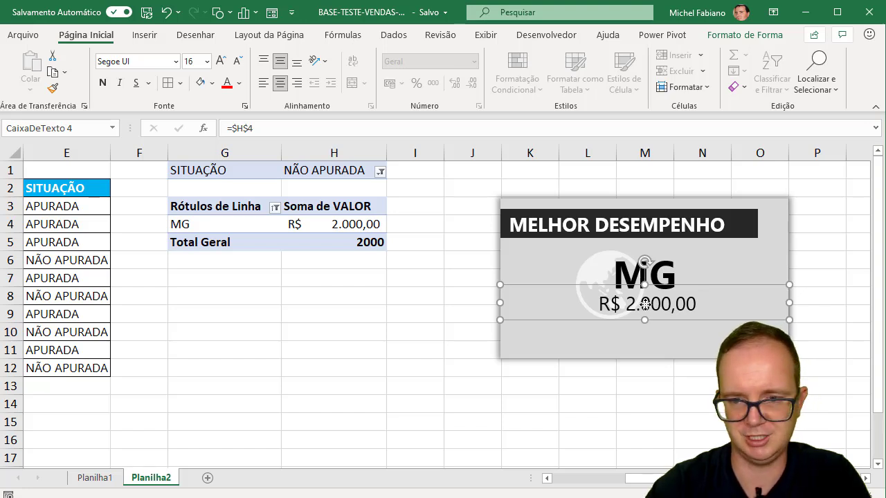
pyautogui.click(155, 38)
pyautogui.click(171, 87)
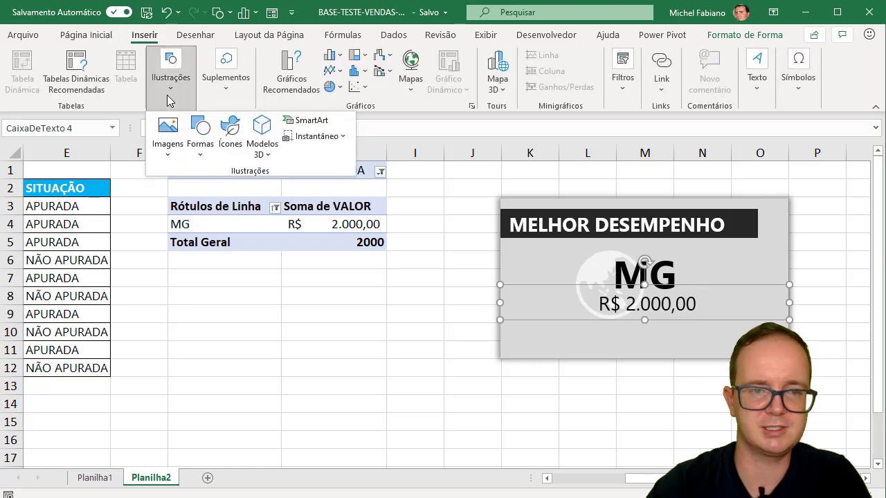
pyautogui.click(201, 149)
pyautogui.click(234, 190)
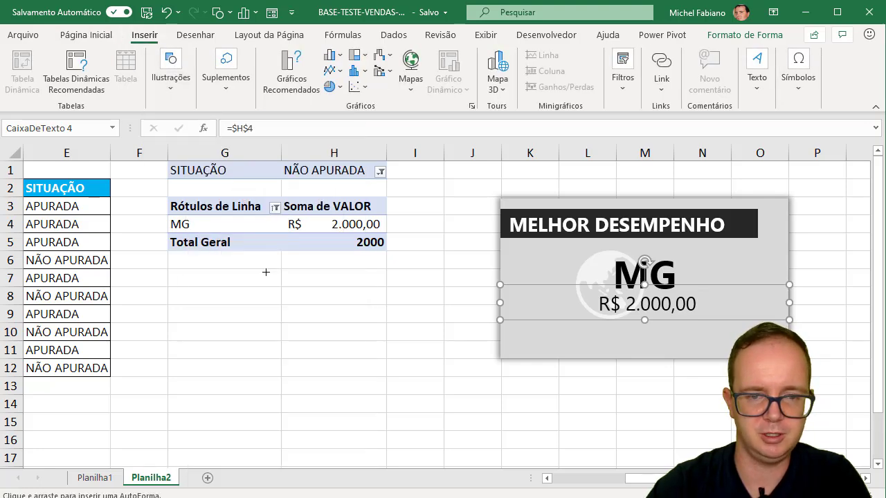
pyautogui.moveTo(267, 286); pyautogui.dragTo(405, 314)
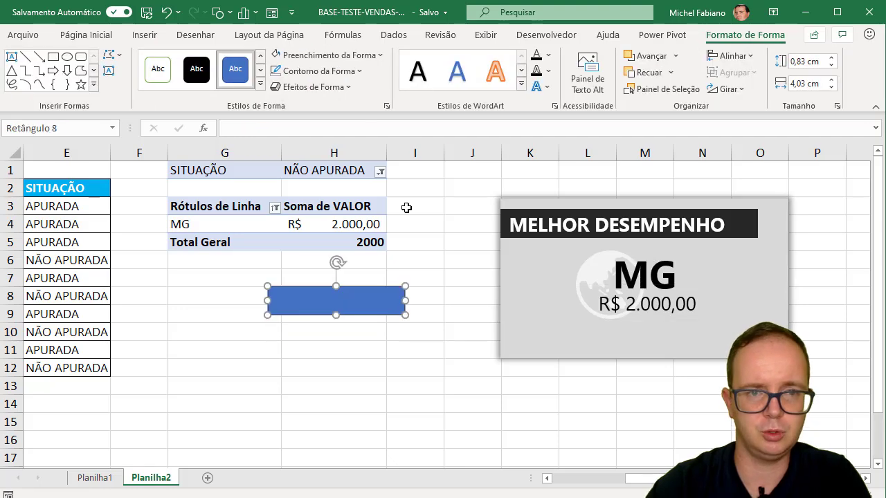
# Fill the rectangle dark grey, remove its outline, and move it over the R$ 2.000,00 value
pyautogui.click(374, 60)
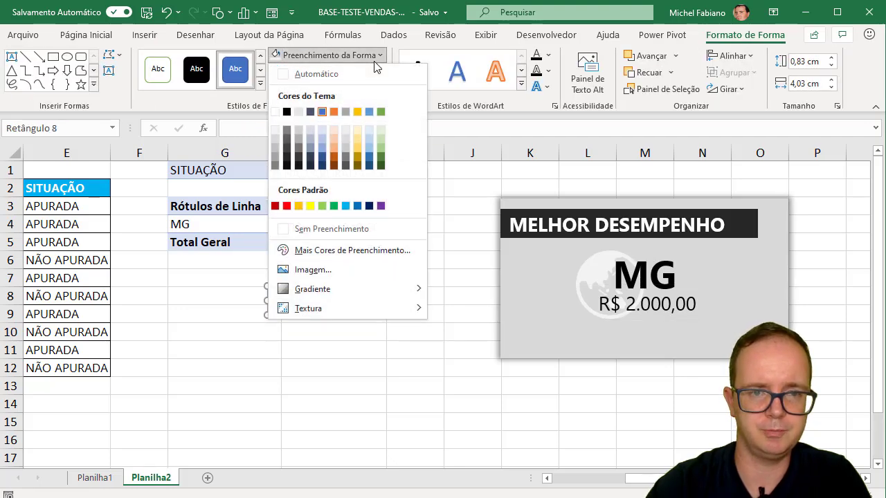
pyautogui.click(276, 166)
pyautogui.click(340, 72)
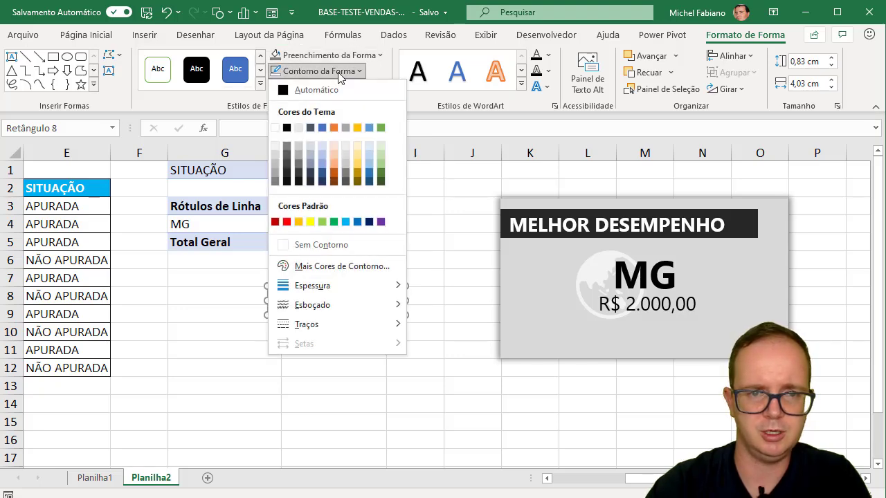
pyautogui.click(320, 245)
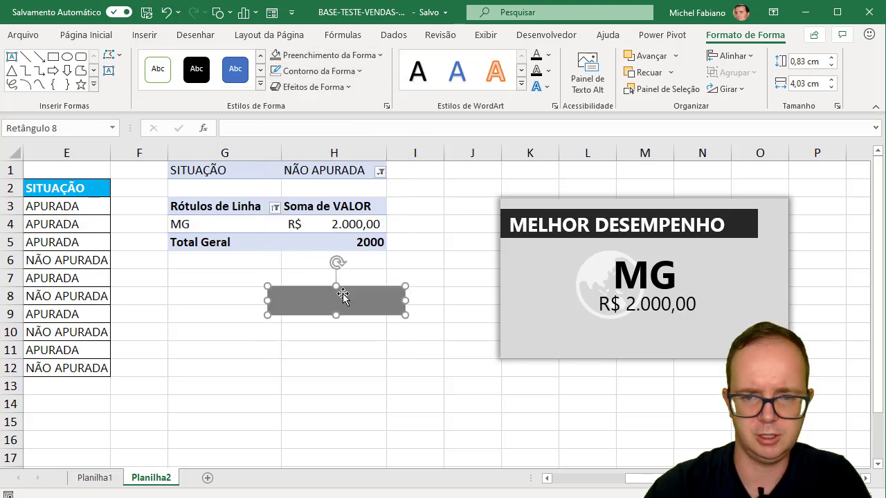
pyautogui.moveTo(342, 294); pyautogui.dragTo(647, 299)
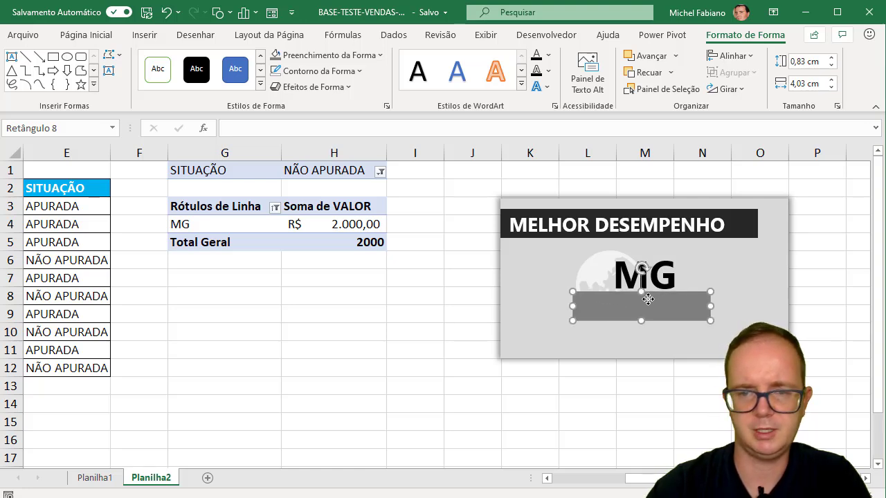
# Make the grey band 32% transparent, send it behind R$ 2.000,00, and shorten it to 0,69 cm
pyautogui.click(376, 58)
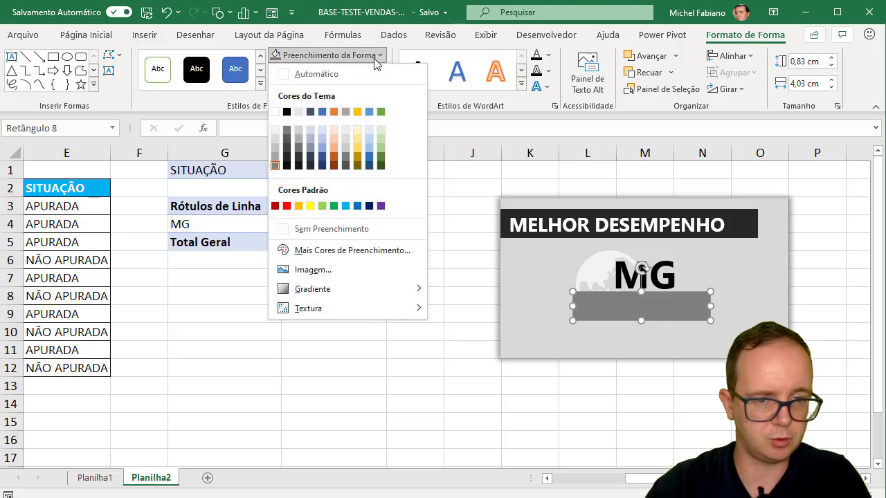
pyautogui.click(309, 251)
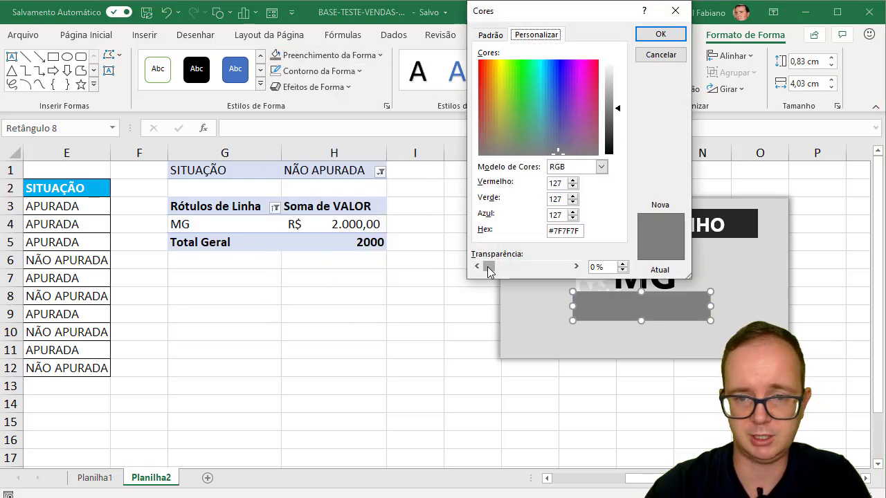
pyautogui.moveTo(487, 267); pyautogui.dragTo(512, 268)
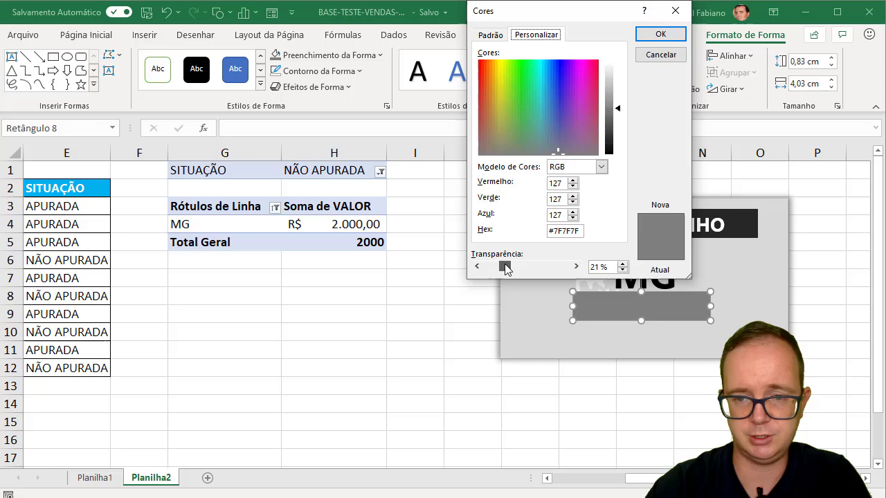
pyautogui.click(672, 37)
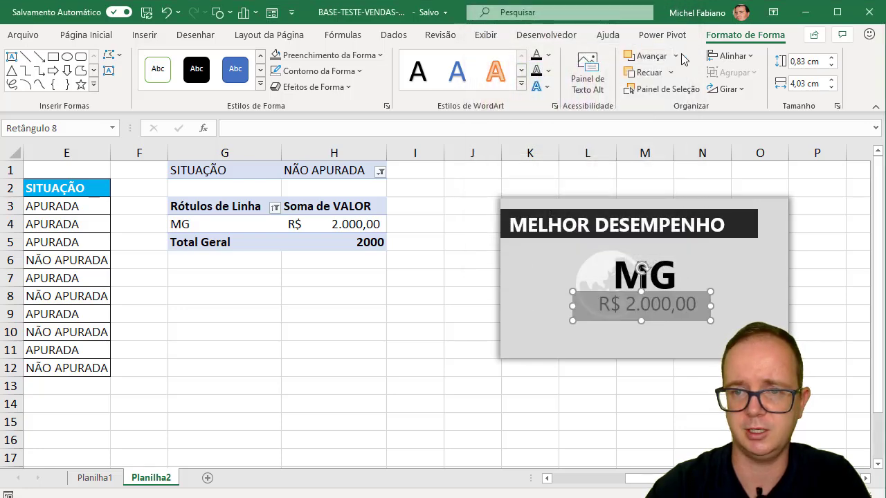
pyautogui.click(645, 73)
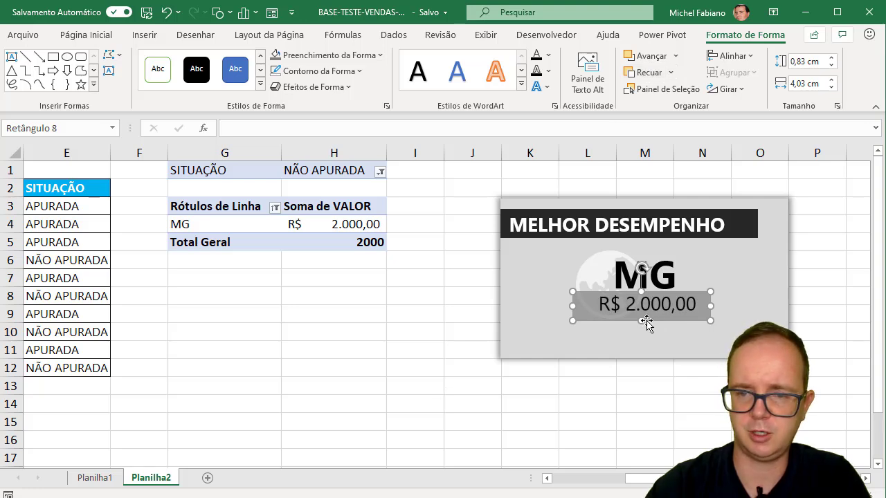
pyautogui.moveTo(640, 320); pyautogui.dragTo(641, 315)
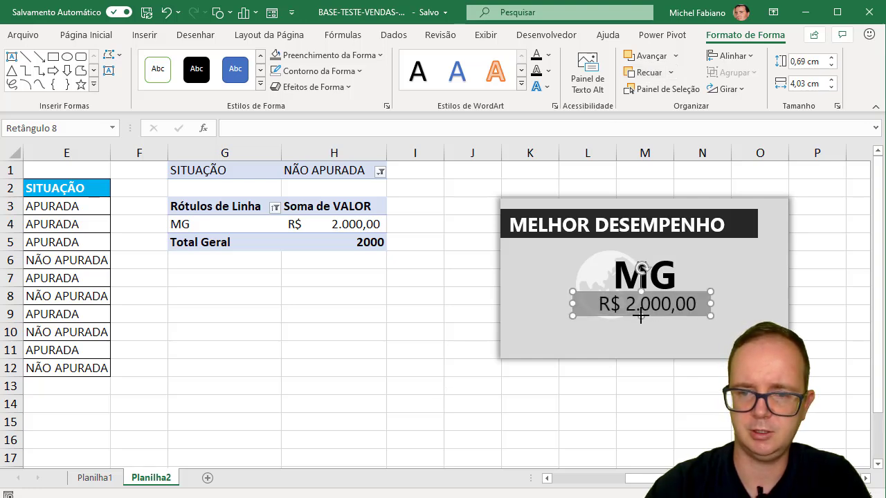
pyautogui.click(451, 329)
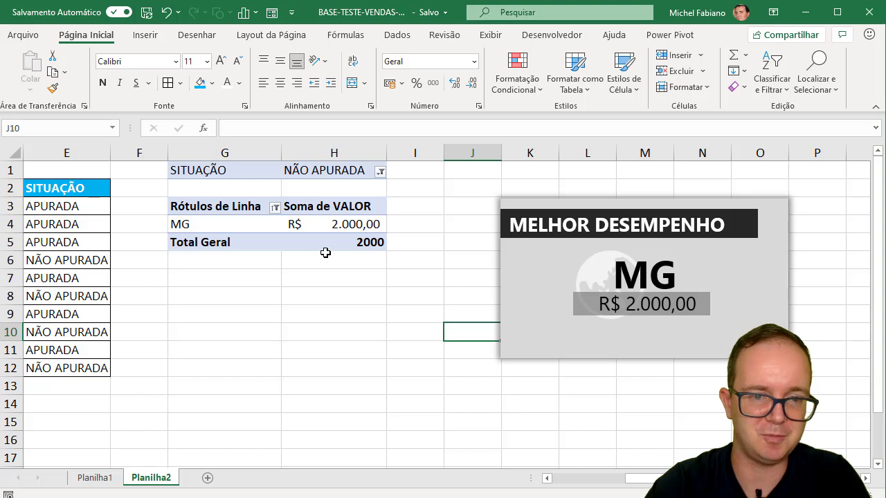
# Filter the SITUAÇÃO pivot field to APURADA as a test
pyautogui.click(380, 173)
pyautogui.click(249, 216)
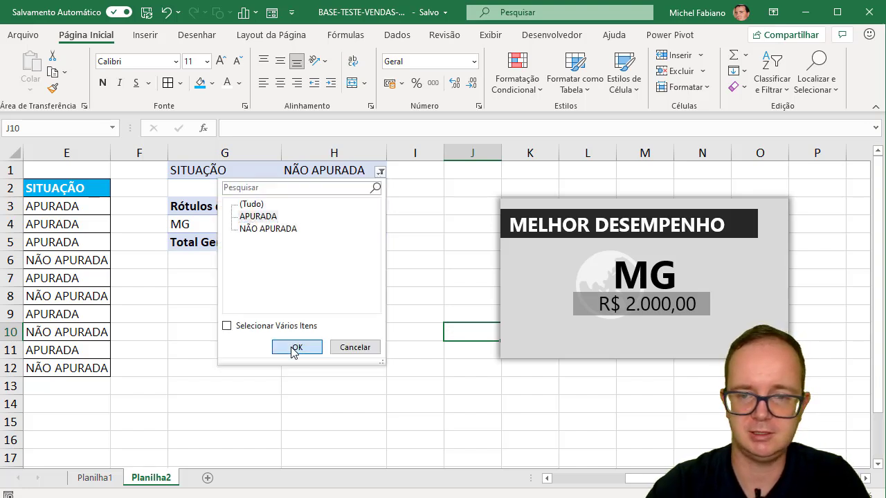
pyautogui.click(297, 346)
# Reset the SITUAÇÃO filter to (Tudo) so the card shows MG at R$ 2.000,00
pyautogui.click(366, 169)
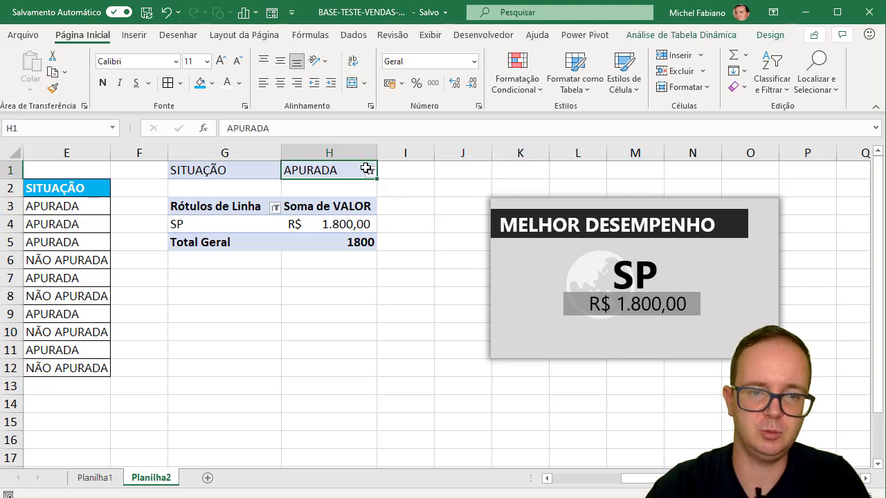
pyautogui.click(371, 173)
pyautogui.click(243, 204)
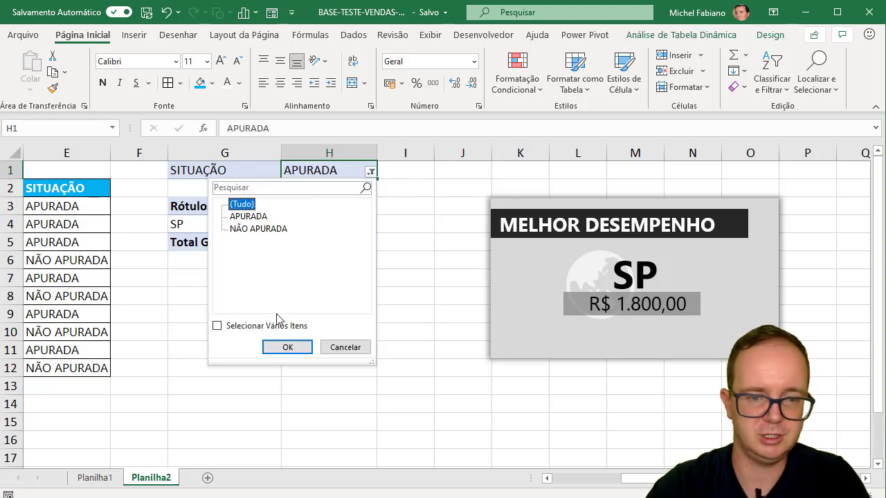
pyautogui.click(286, 347)
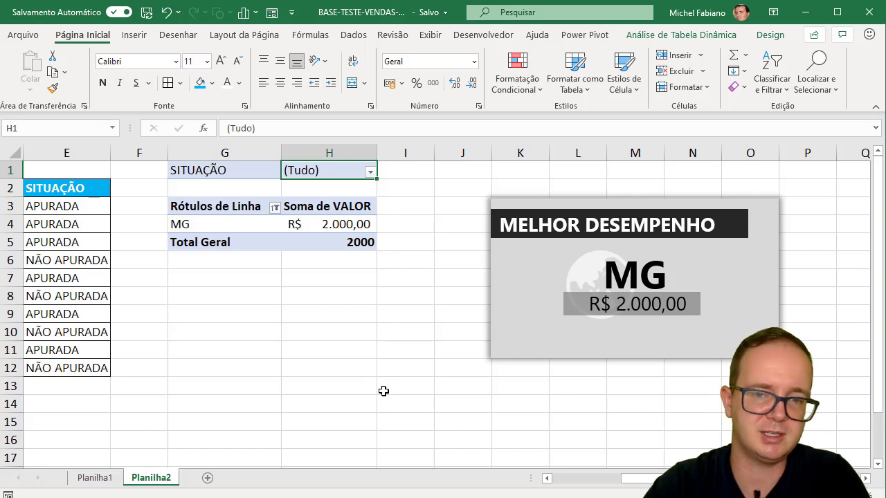
pyautogui.click(275, 206)
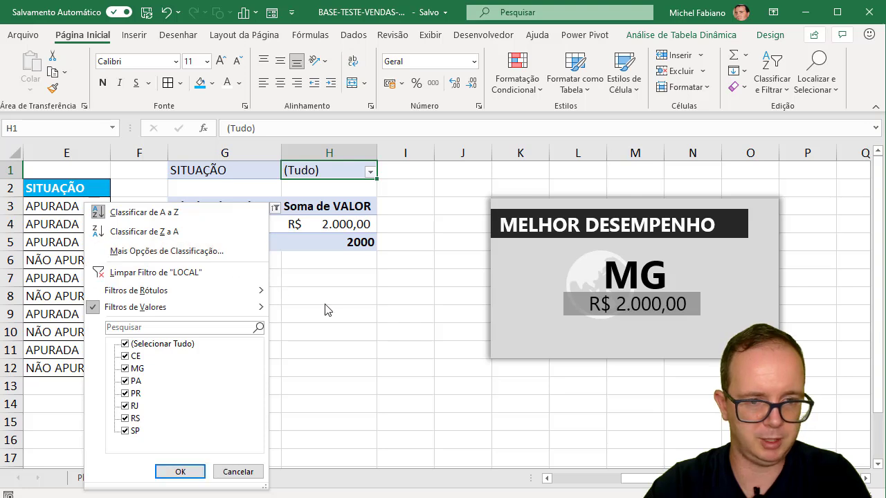
# Open the Mais Opções de Classificação dialog for the LOCAL row labels
pyautogui.click(349, 323)
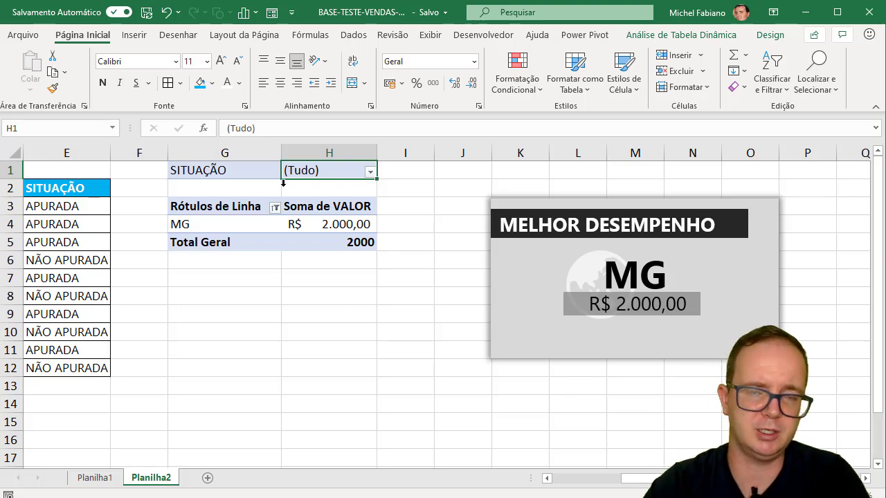
pyautogui.click(274, 207)
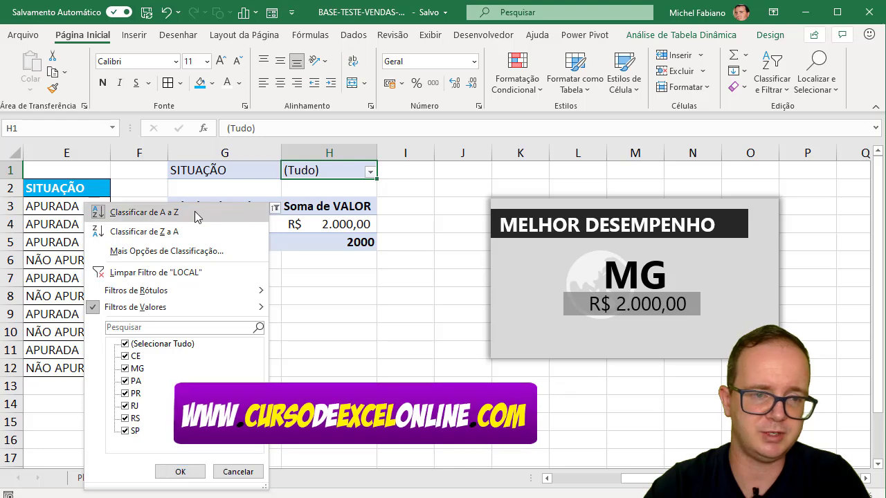
pyautogui.click(228, 251)
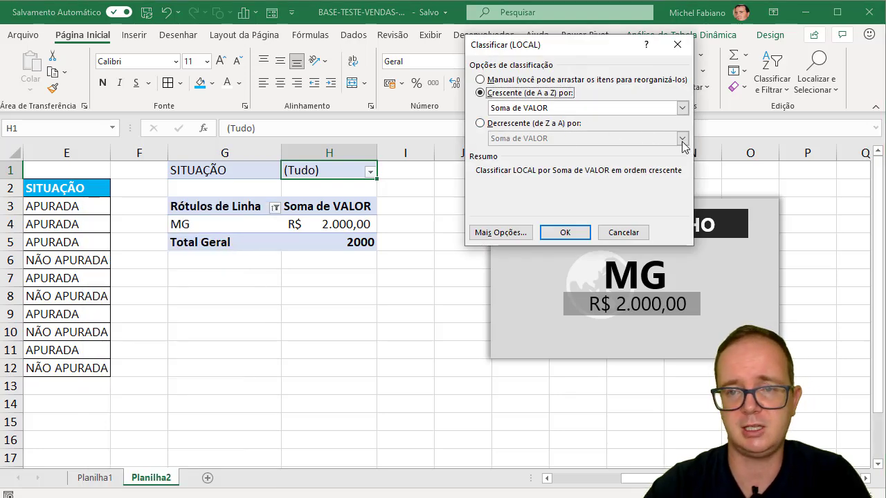
# Choose Decrescente (de Z a A) by Soma de VALOR for LOCAL
pyautogui.click(535, 123)
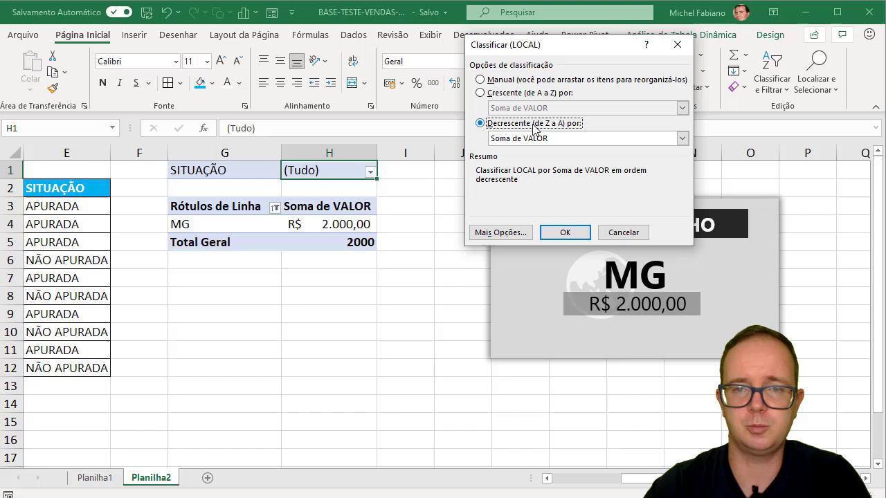
pyautogui.click(682, 139)
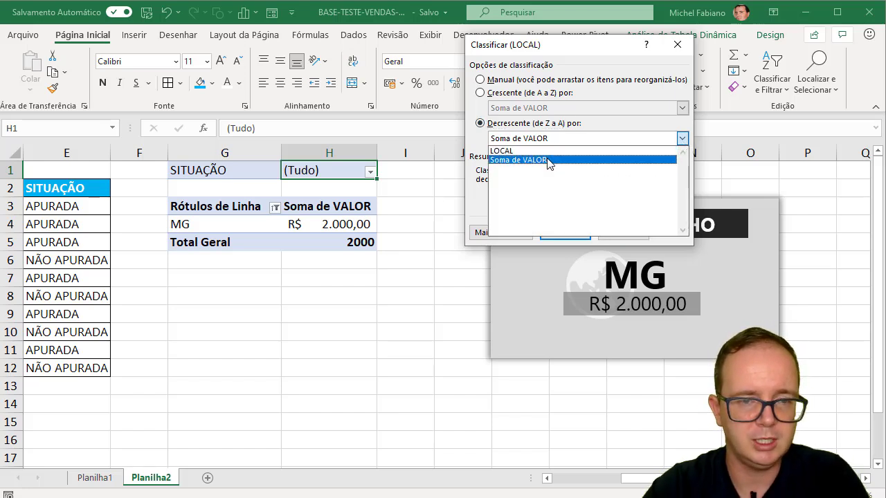
pyautogui.click(475, 191)
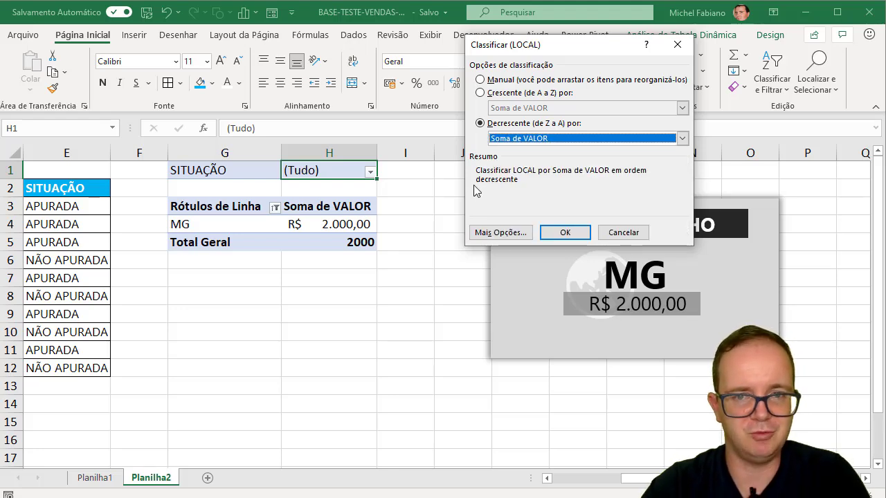